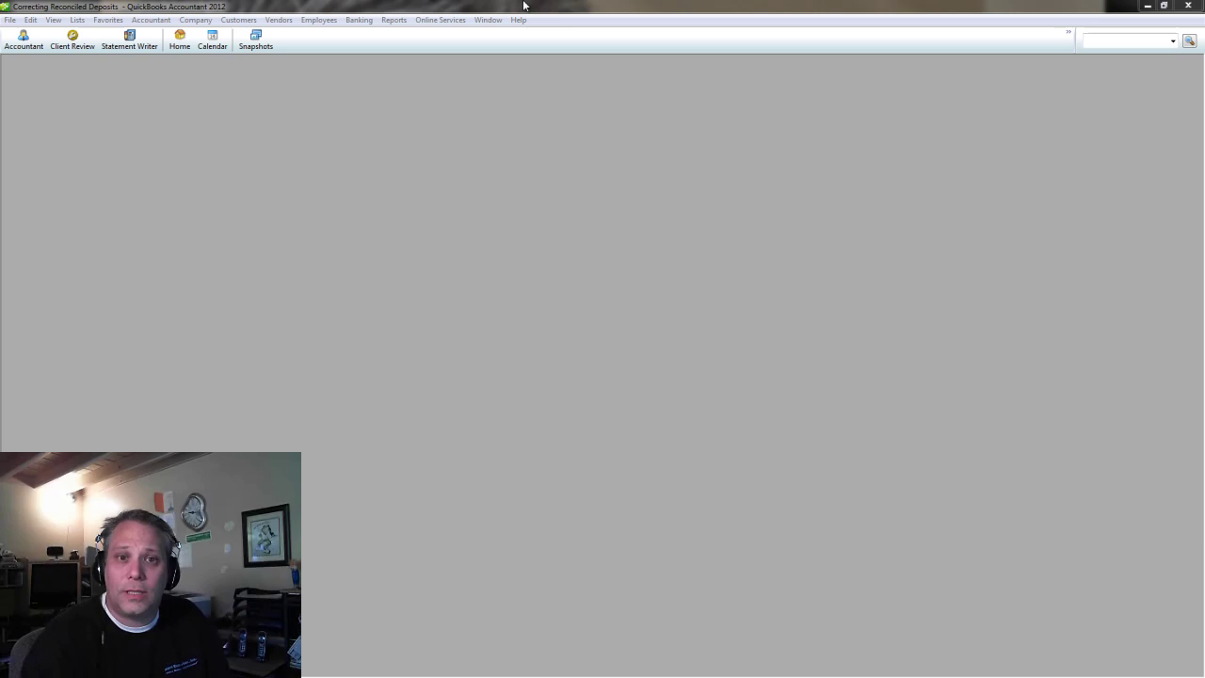
Open the Banking menu and close it again, leaving the workspace empty.
click(358, 20)
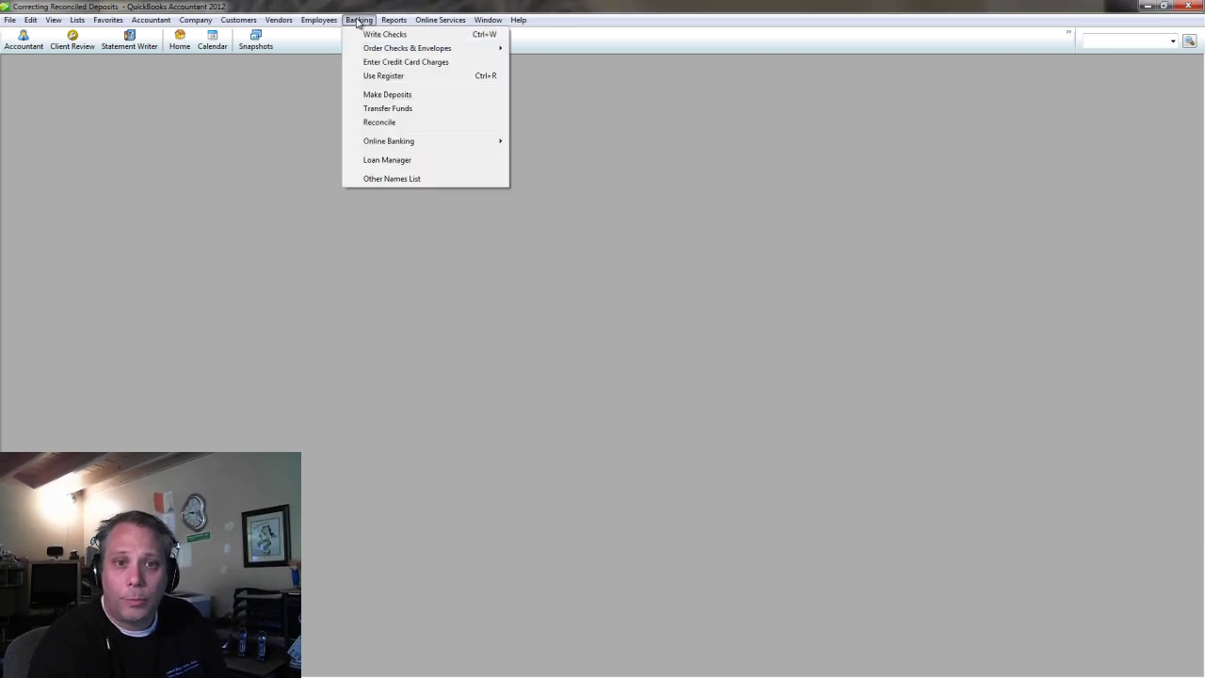
click(363, 12)
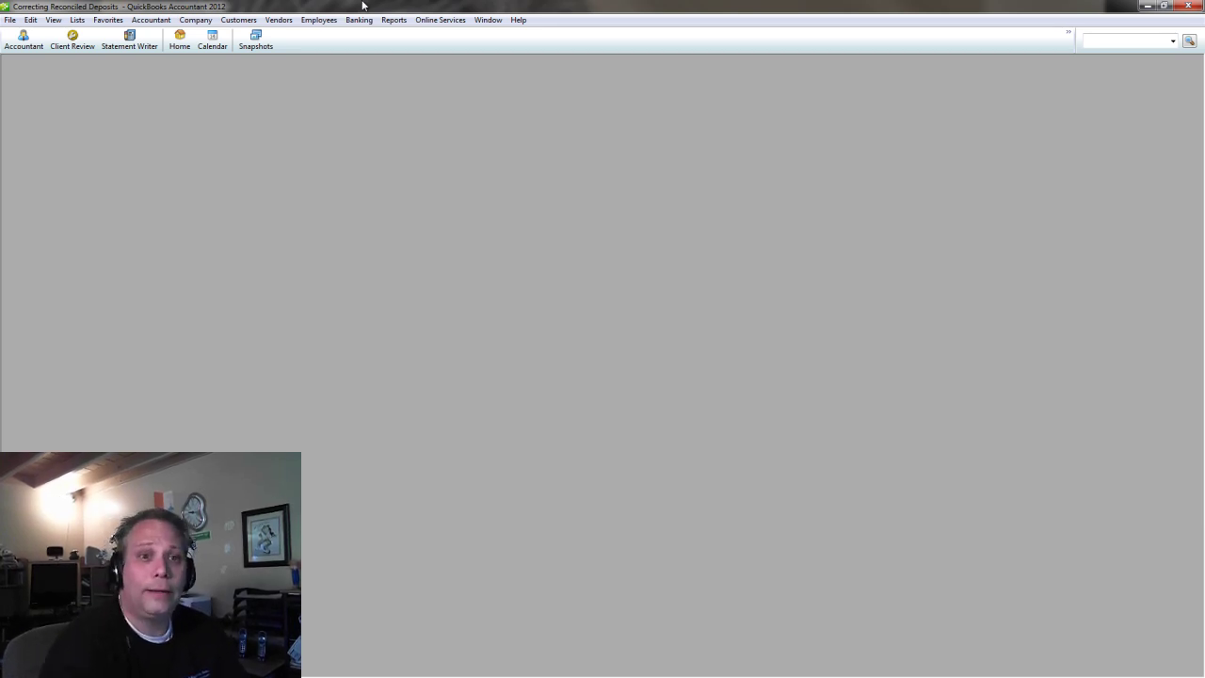
Start a new invoice for customer Always Right, Inc.
key(ctrl+i)
text(Always Right, Inc.)
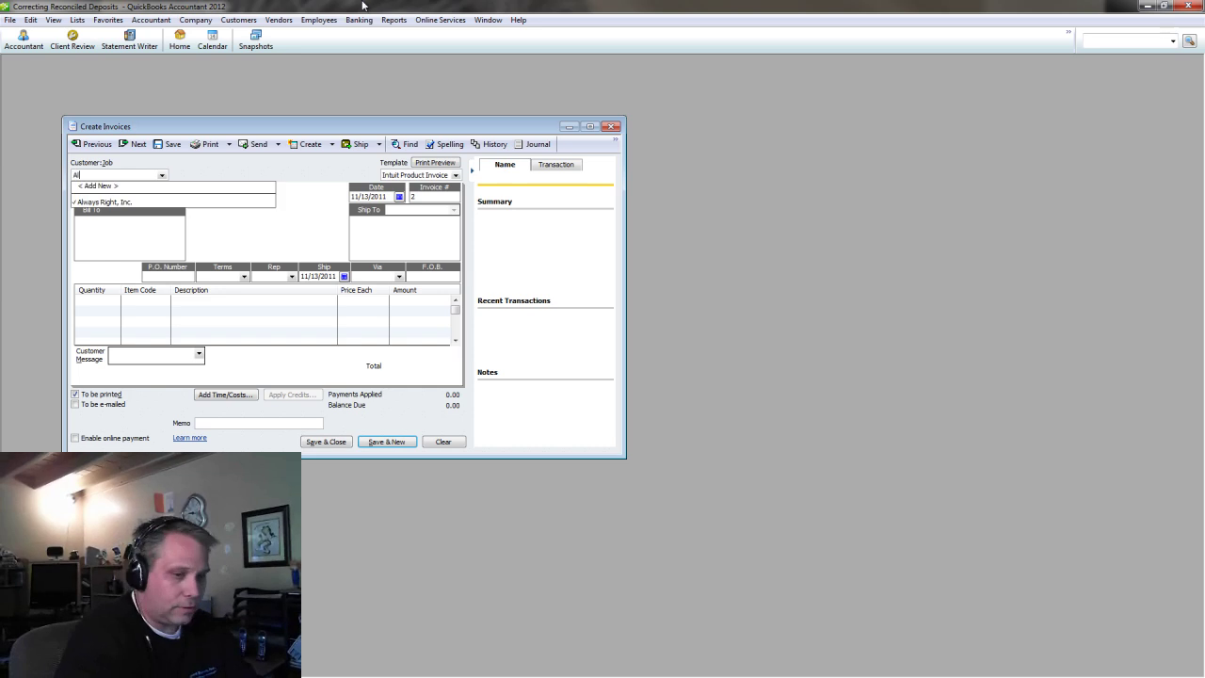
key(Tab)
key(Tab)
key(Tab)
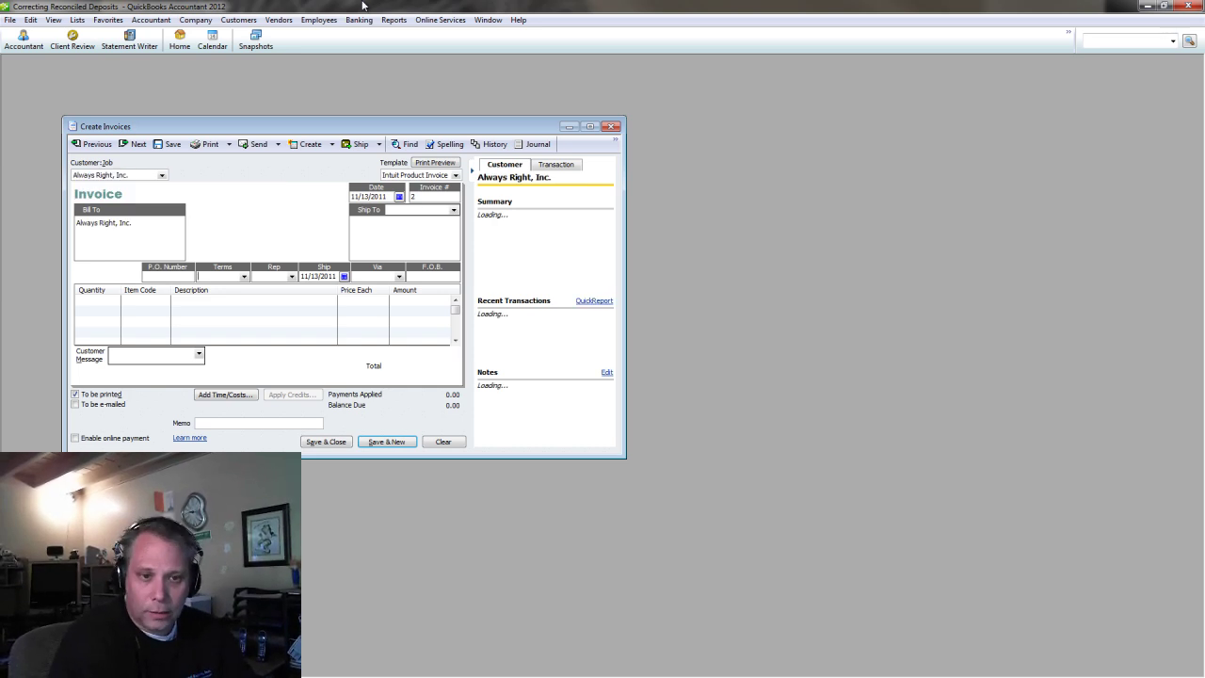
key(Tab)
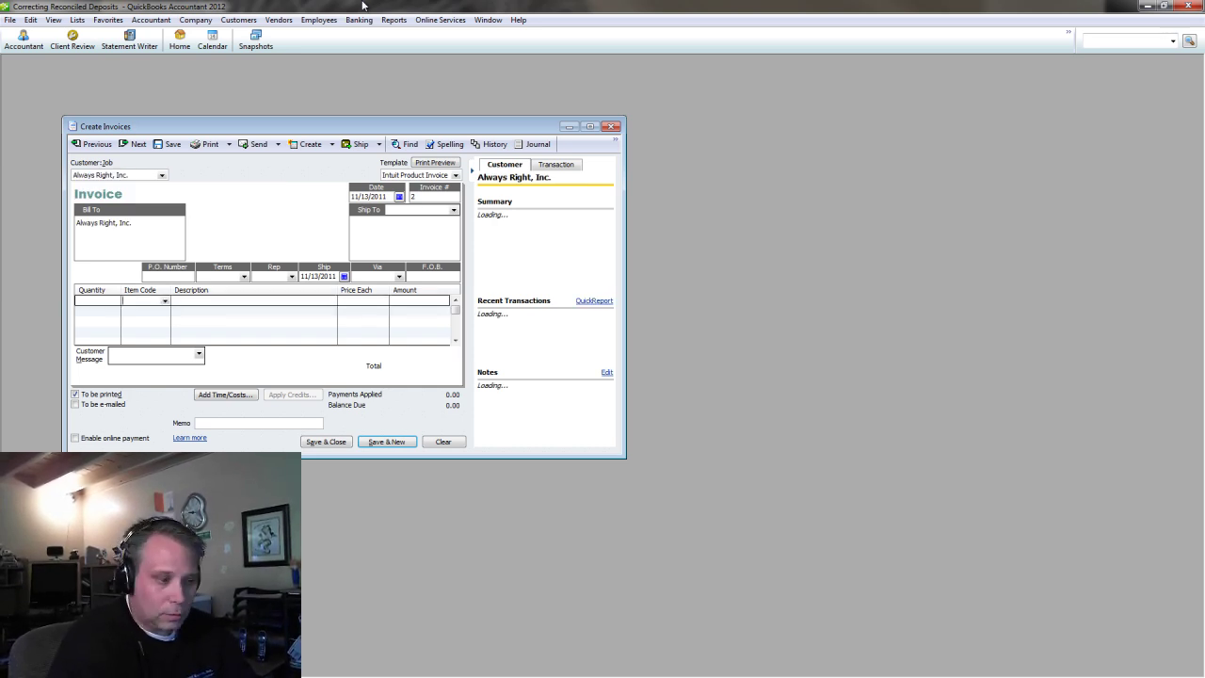
Add an accounting line priced 1,000.00, then hide the side panel and widen the form.
text(serv)
key(BackSpace)
key(BackSpace)
key(BackSpace)
key(BackSpace)
text(accounting)
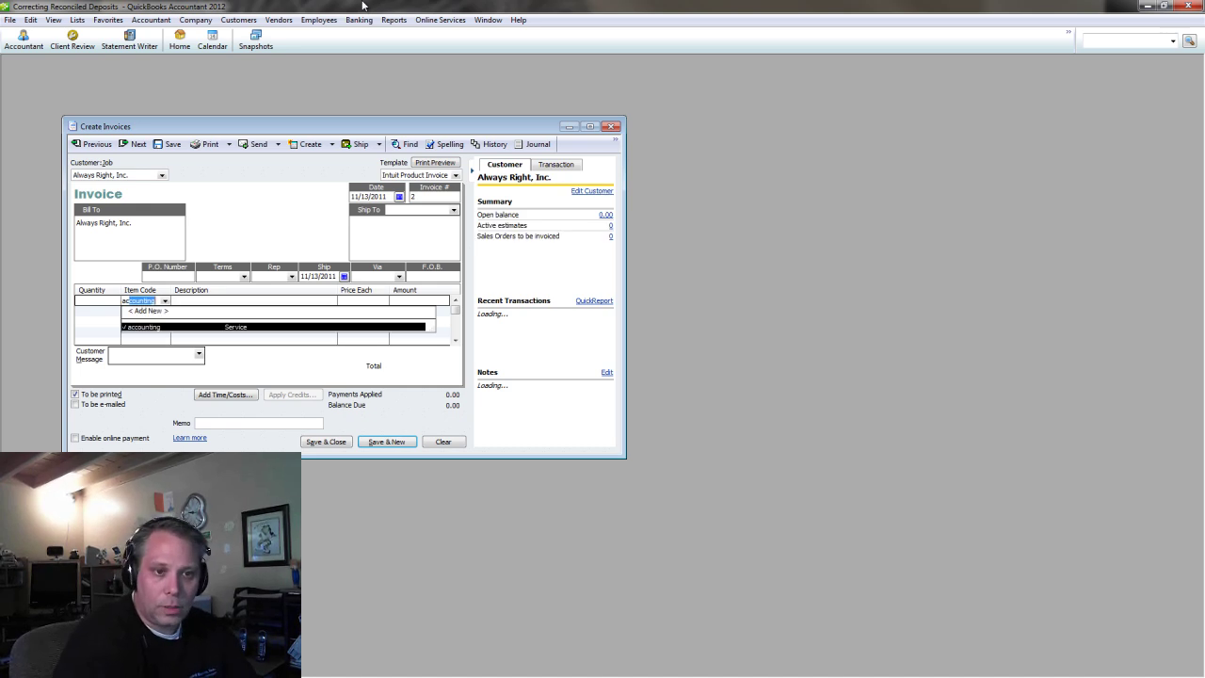
key(Tab)
text(1,0)
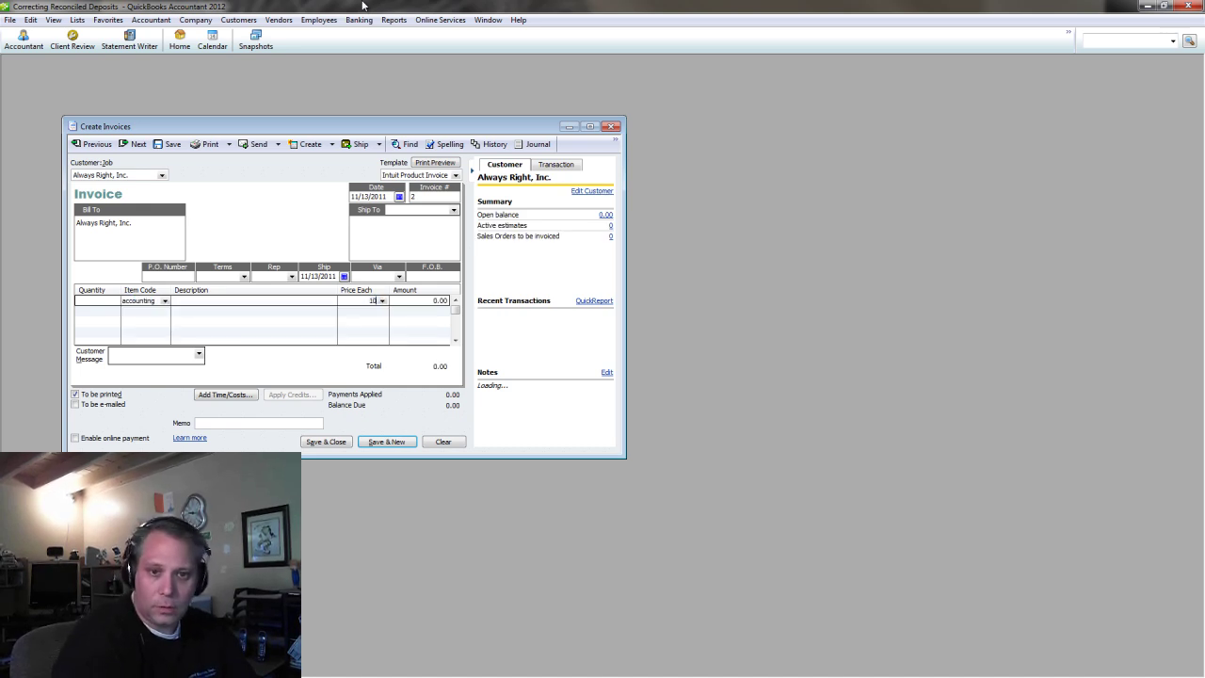
text(00)
key(Tab)
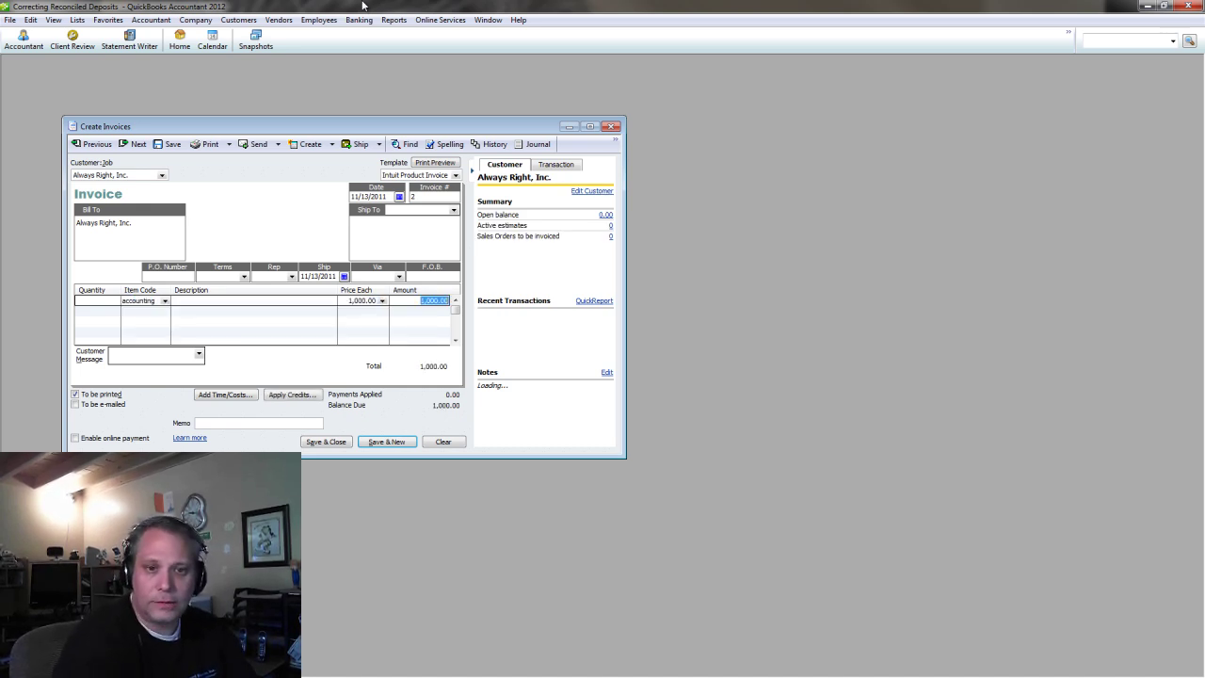
click(473, 170)
drag(625, 214, 918, 217)
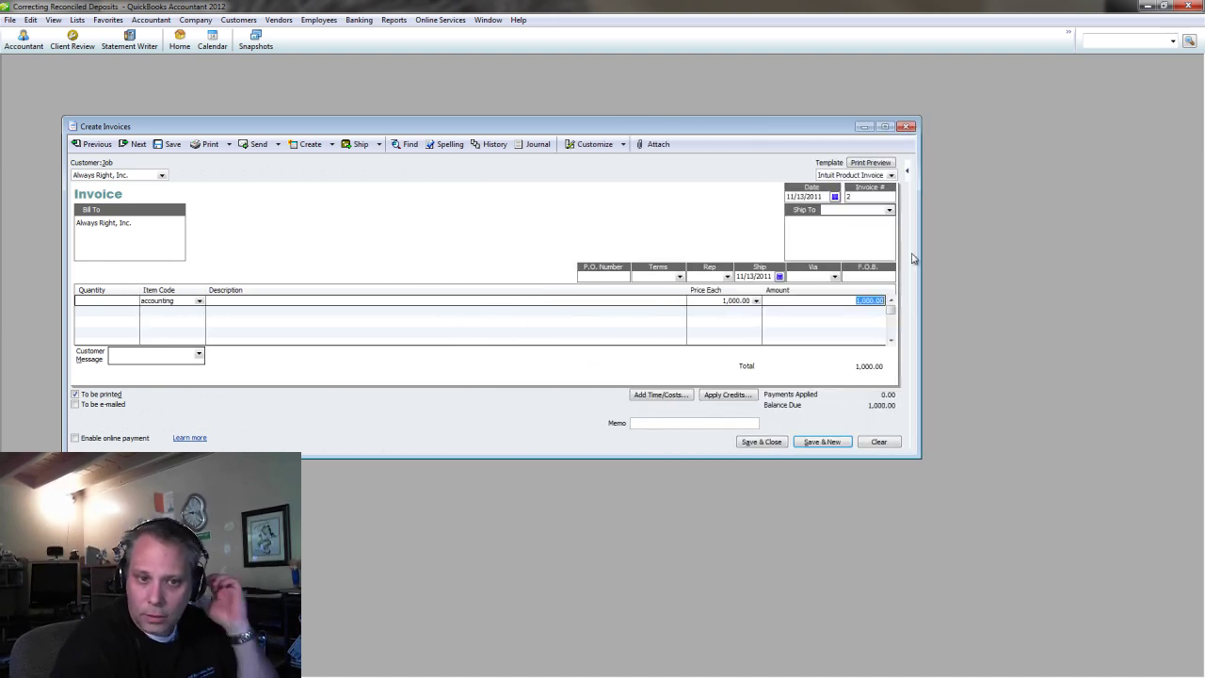
Open the Profit & Loss Standard report and arrange it beside the invoice.
click(394, 20)
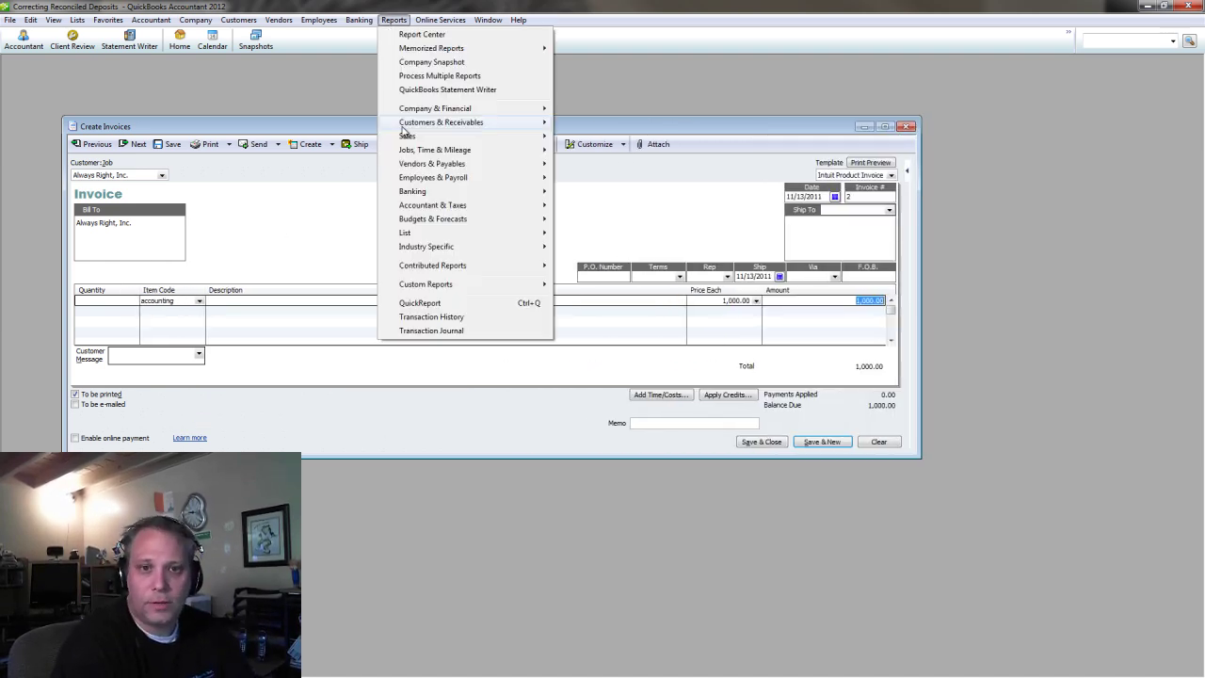
mouse_move(472, 111)
click(602, 110)
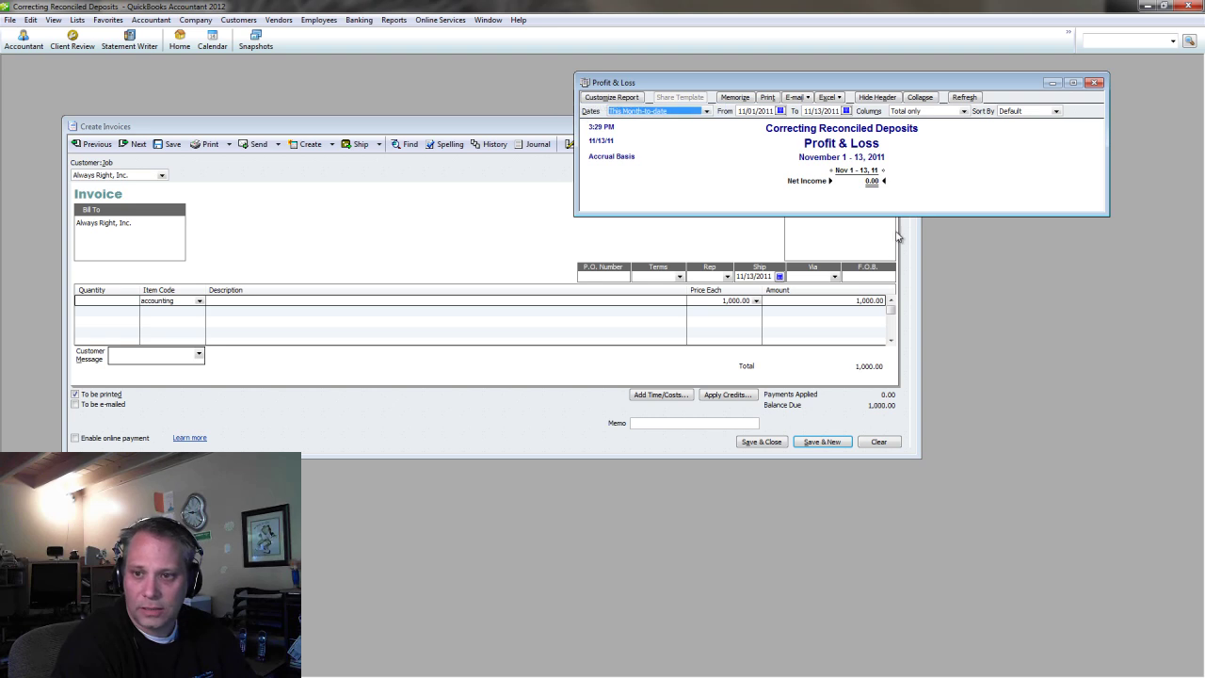
drag(909, 215, 909, 433)
drag(684, 78, 770, 88)
drag(461, 126, 403, 164)
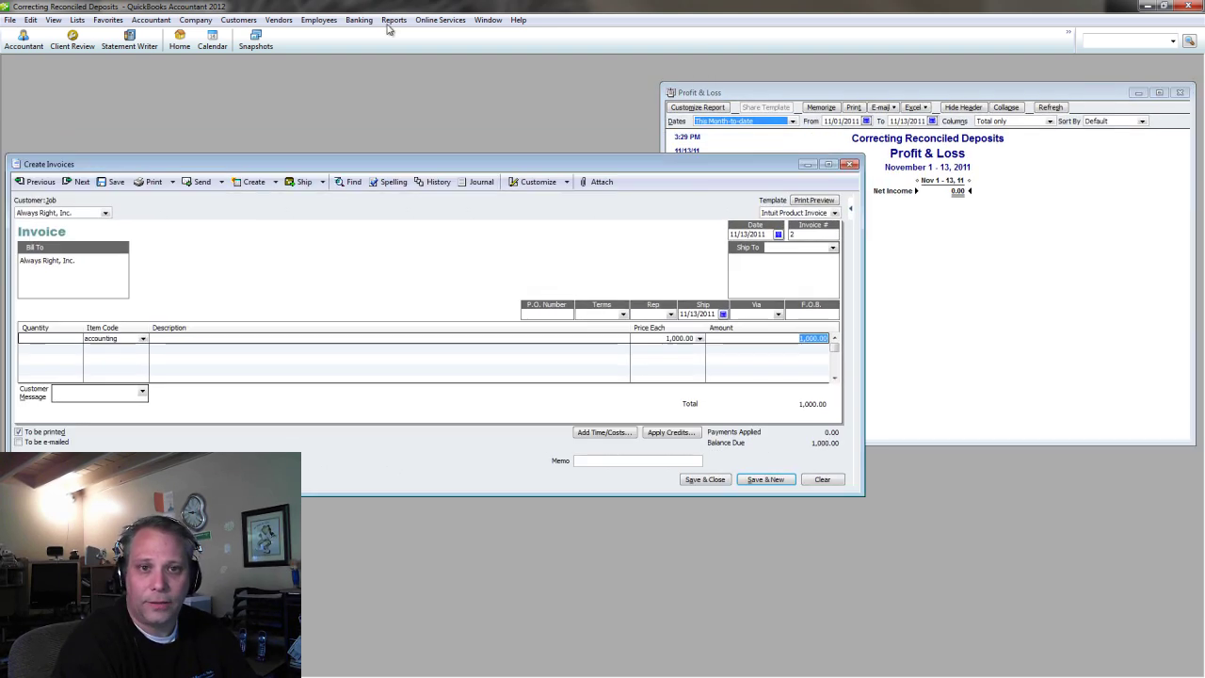
Open the Balance Sheet Detail report by mistake, dismiss its notice and close it.
click(395, 20)
mouse_move(470, 109)
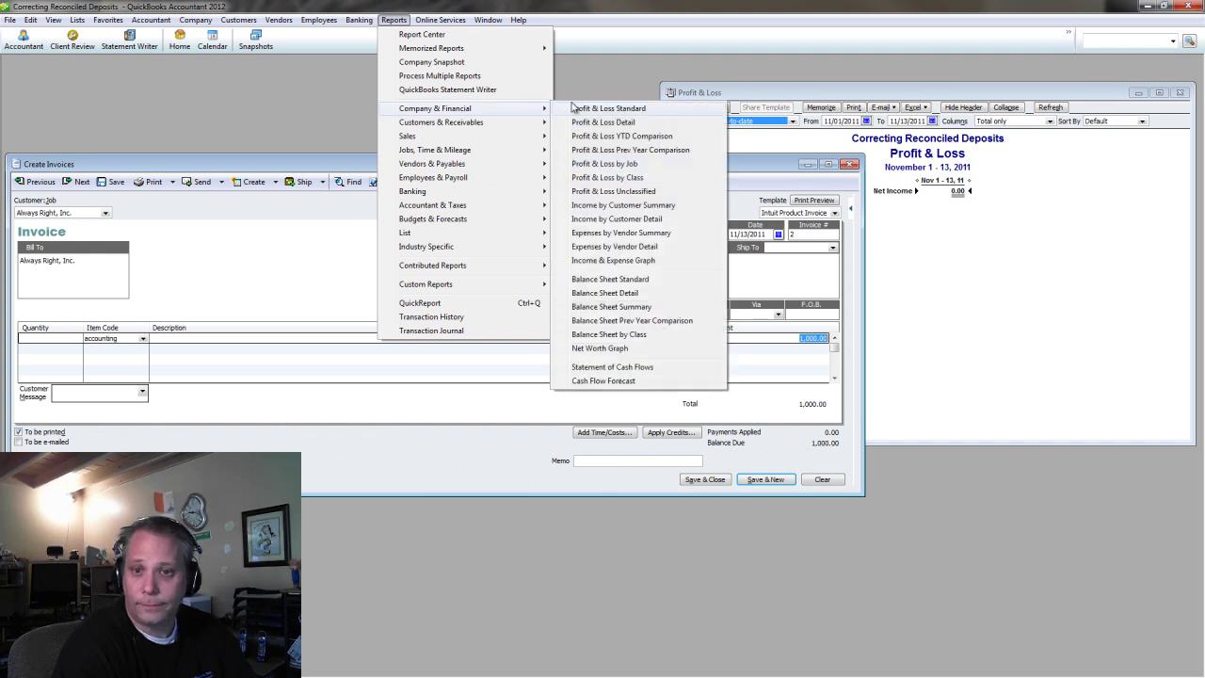
click(613, 293)
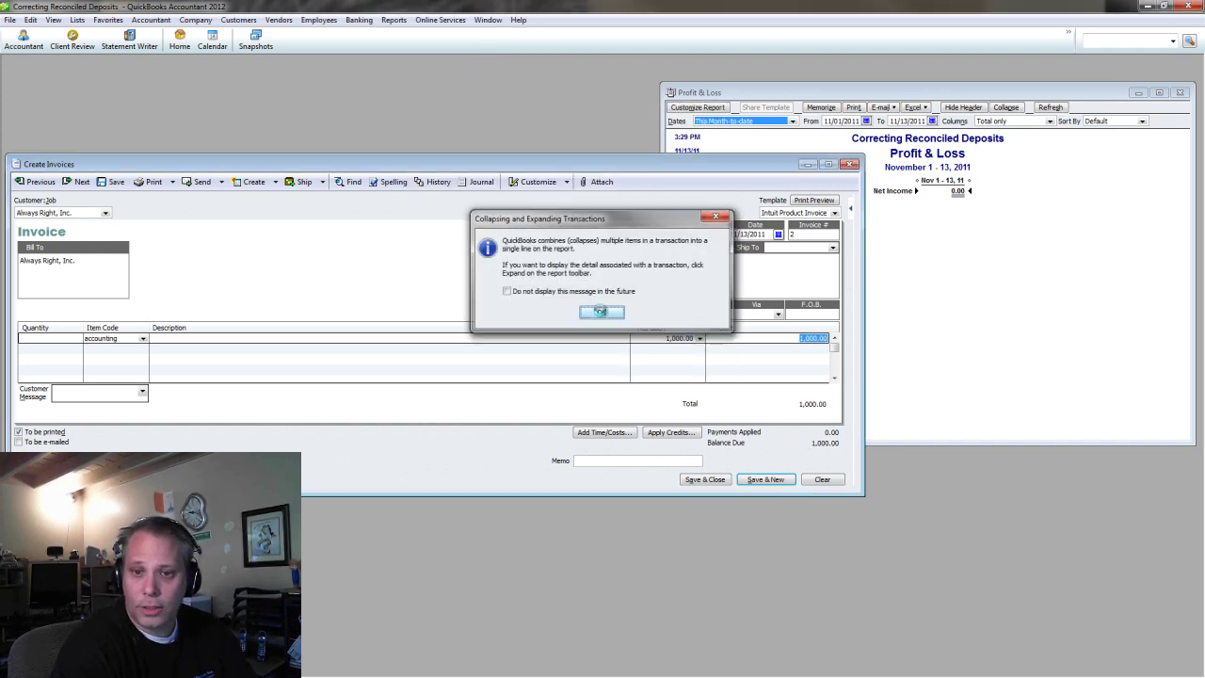
click(597, 312)
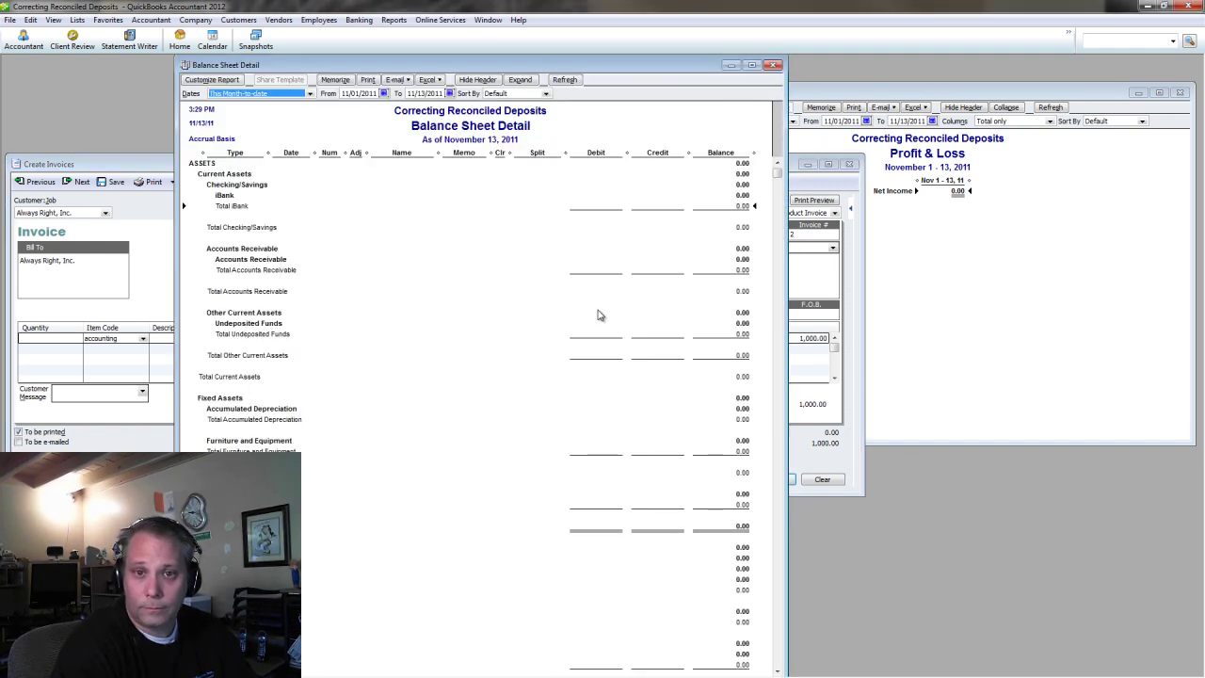
click(773, 65)
Open the Balance Sheet Standard report and arrange it with Profit & Loss and the invoice.
click(395, 20)
mouse_move(489, 111)
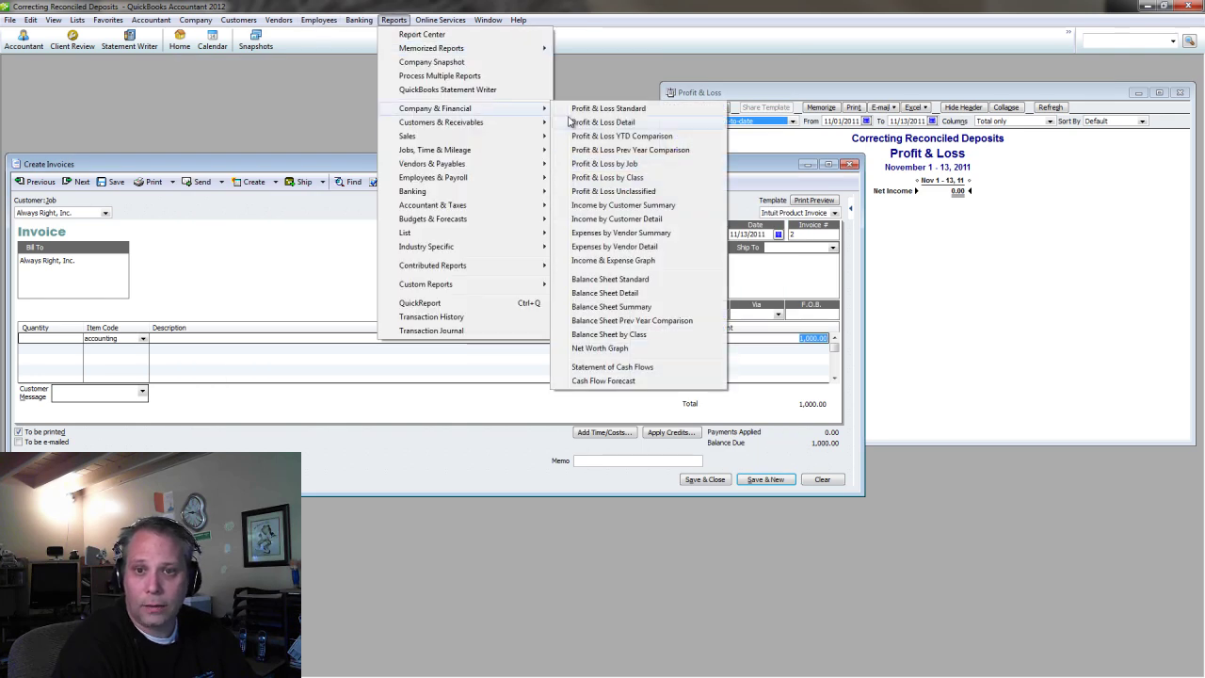
click(625, 282)
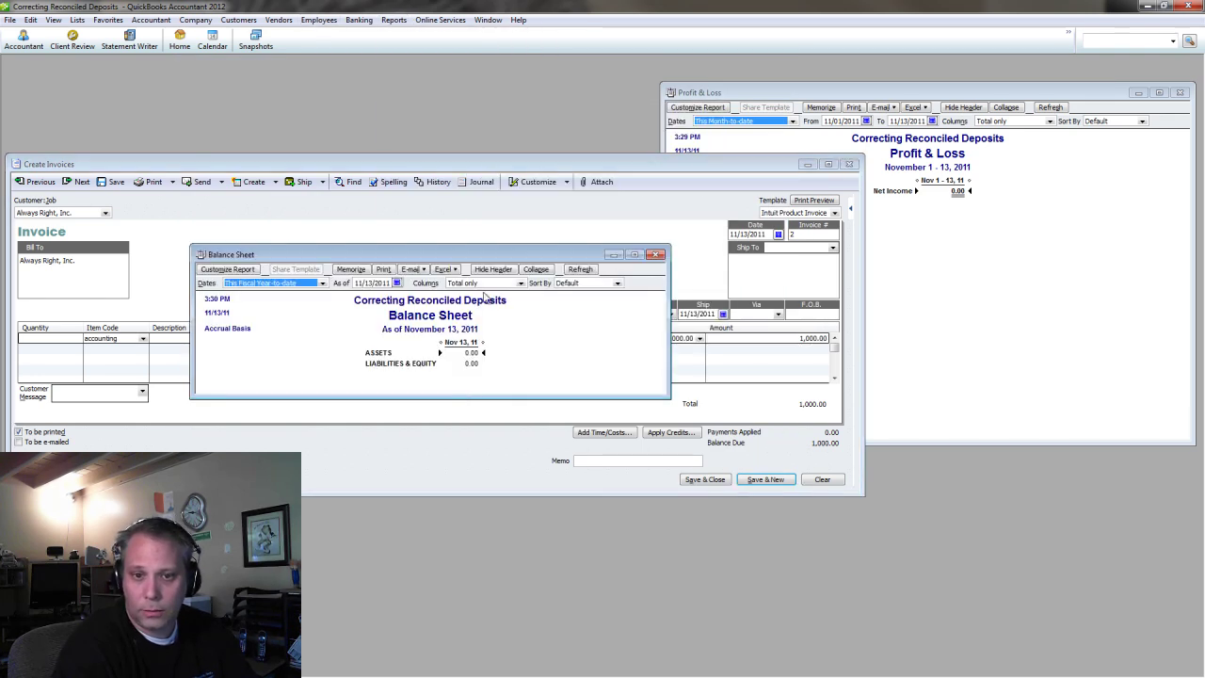
key(Escape)
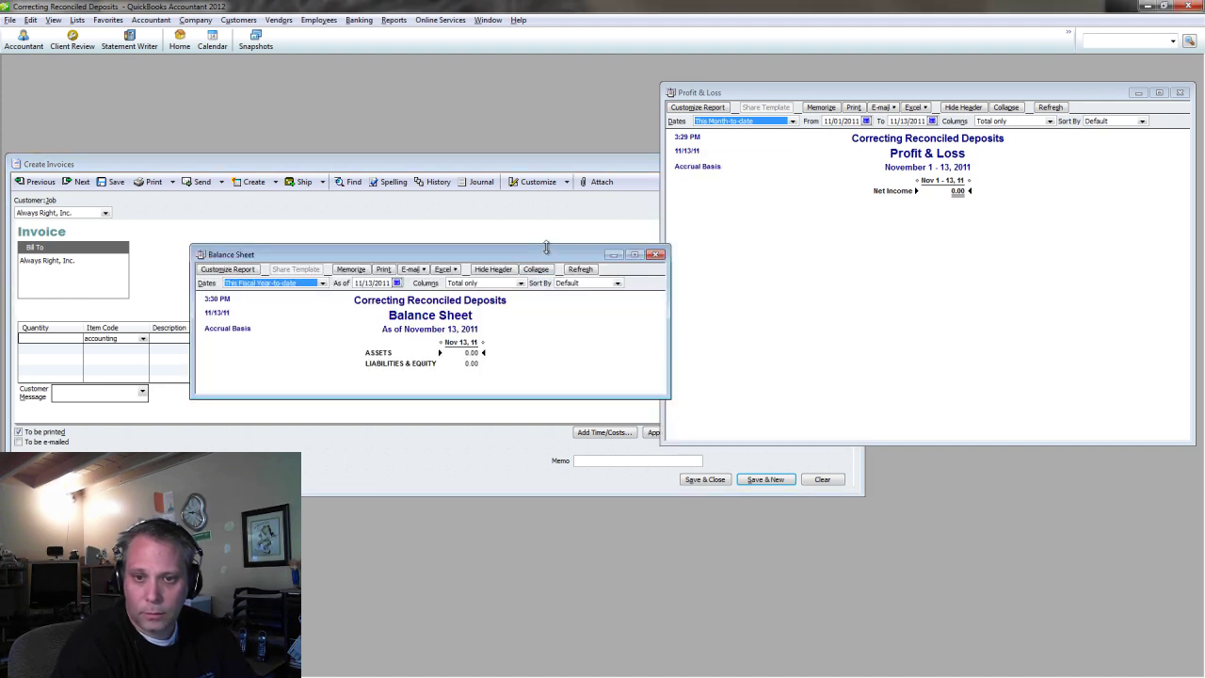
drag(546, 247, 592, 89)
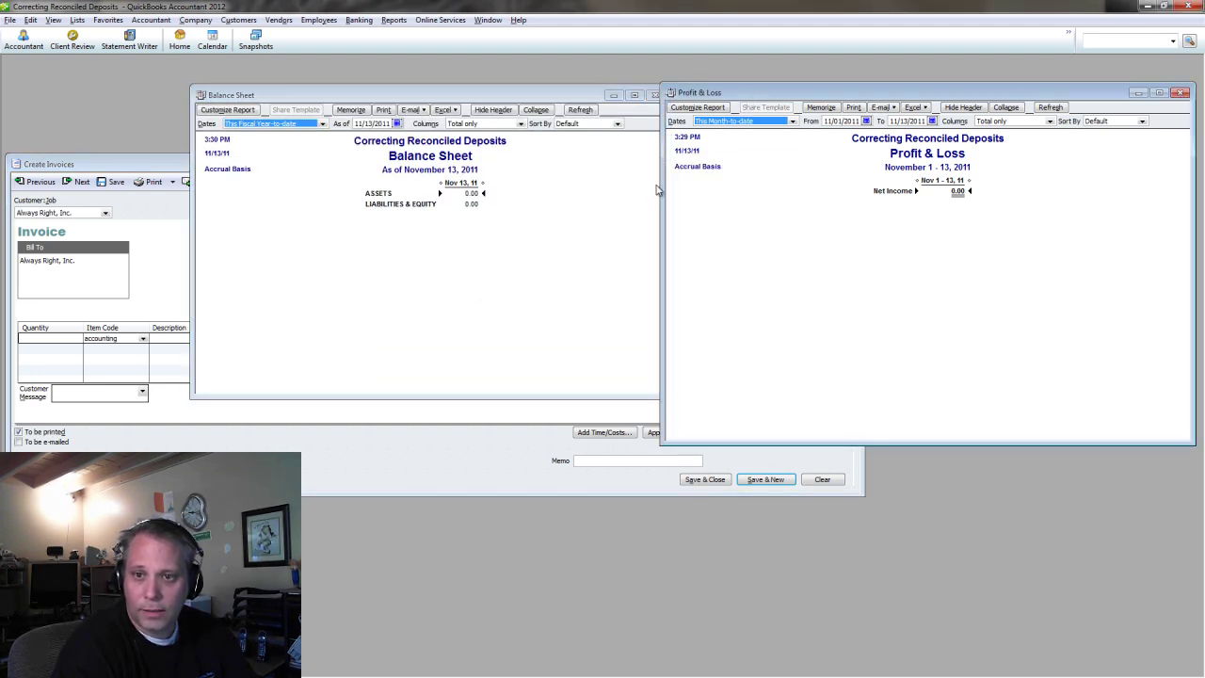
drag(745, 94, 933, 94)
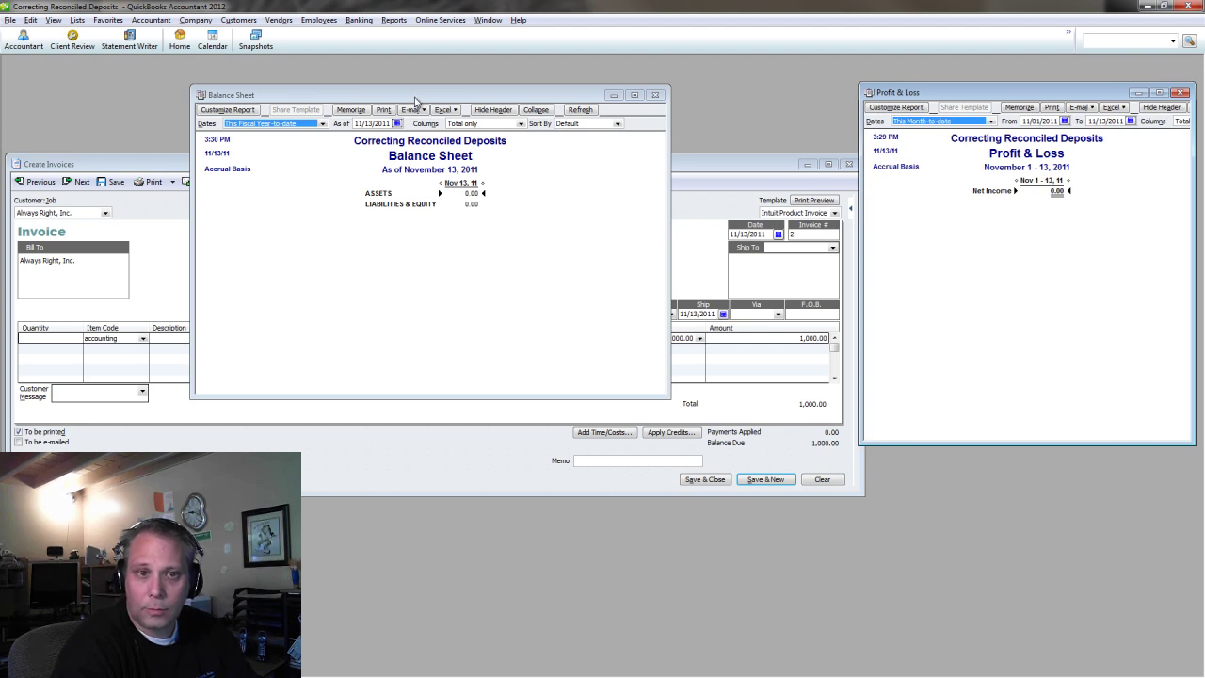
drag(379, 97, 570, 79)
drag(218, 167, 254, 308)
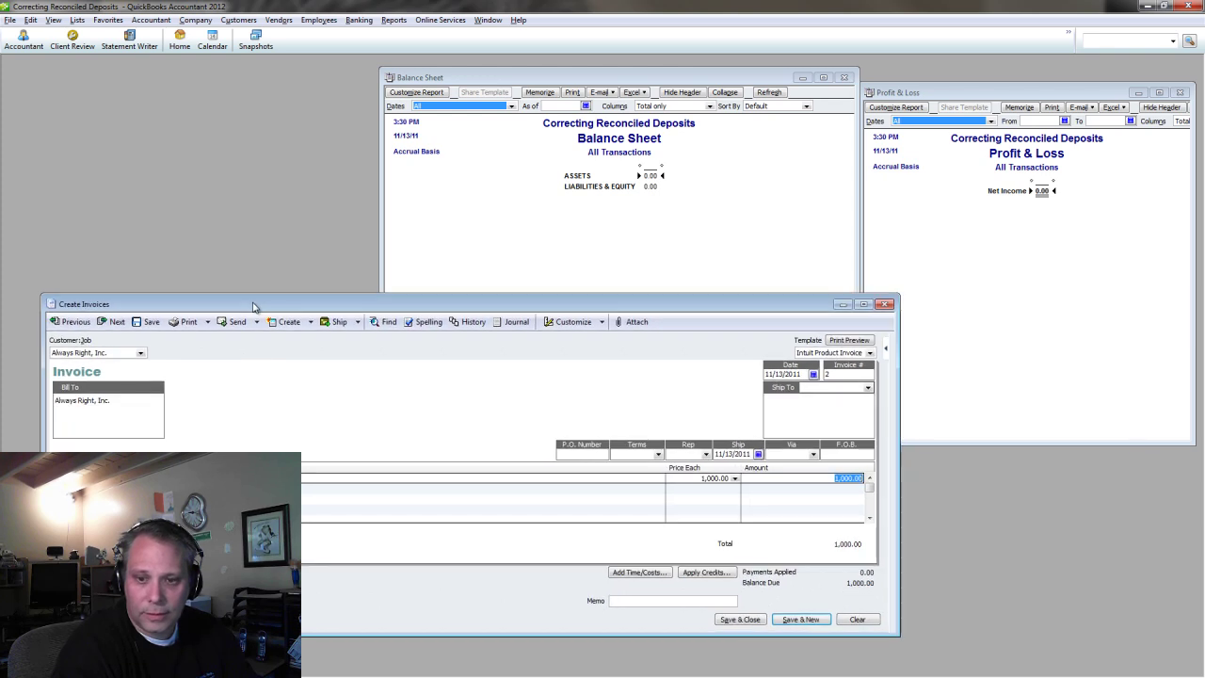
Save invoice #2 and enlarge the Balance Sheet, now showing 1,000.00 in Accounts Receivable.
click(748, 619)
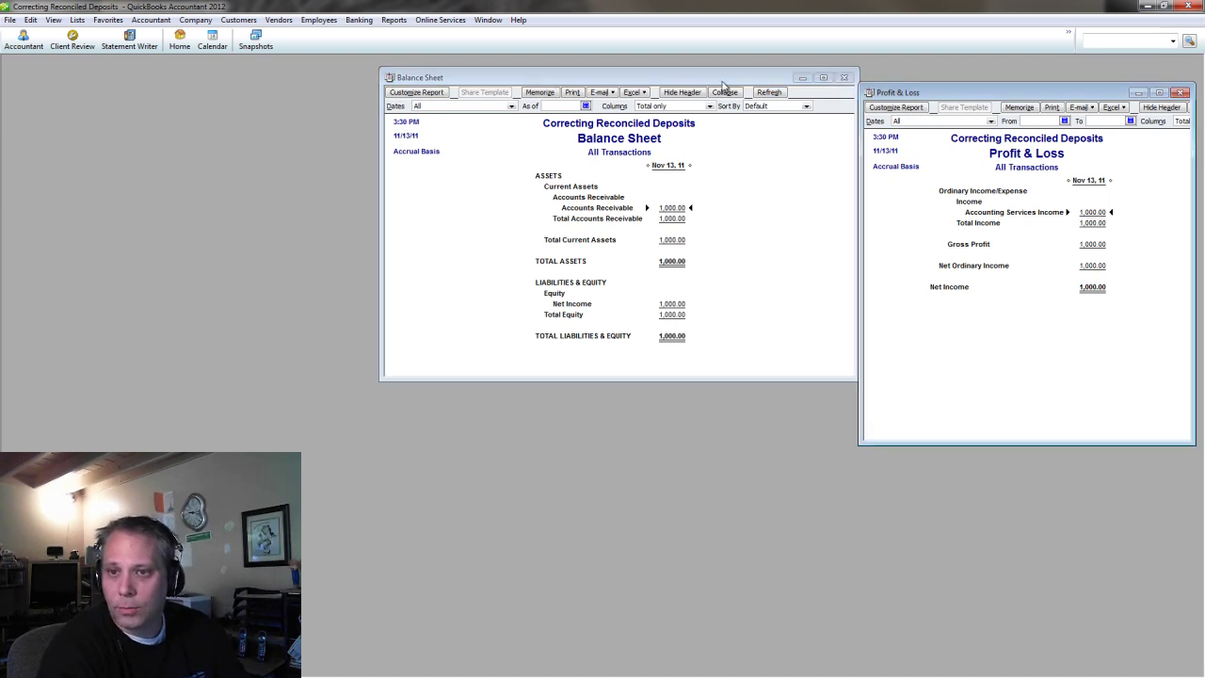
mouse_move(527, 77)
mouse_down()
mouse_move(474, 83)
mouse_move(513, 88)
mouse_up()
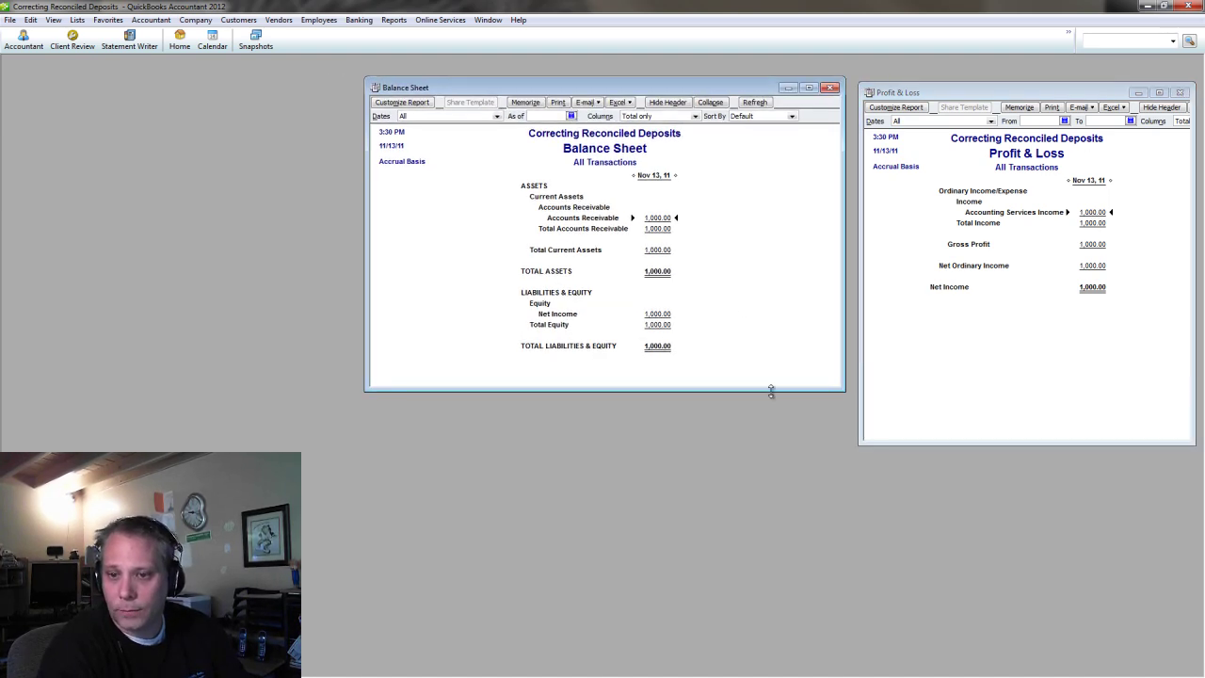
drag(772, 390, 799, 442)
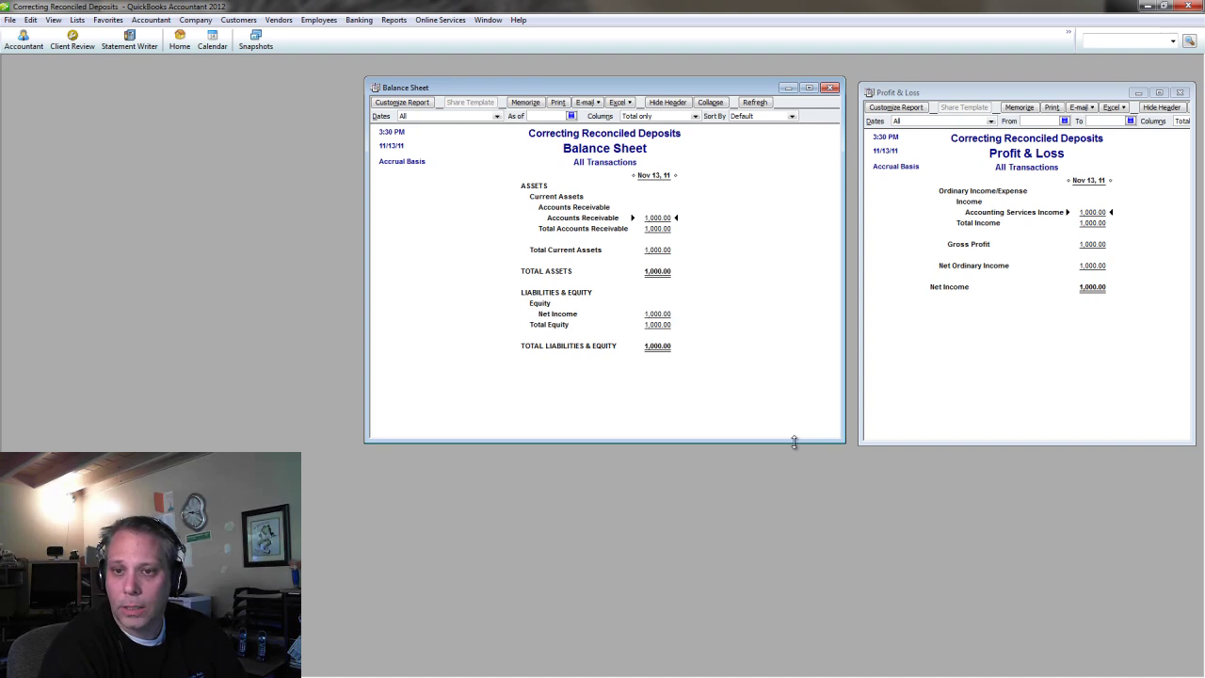
click(366, 21)
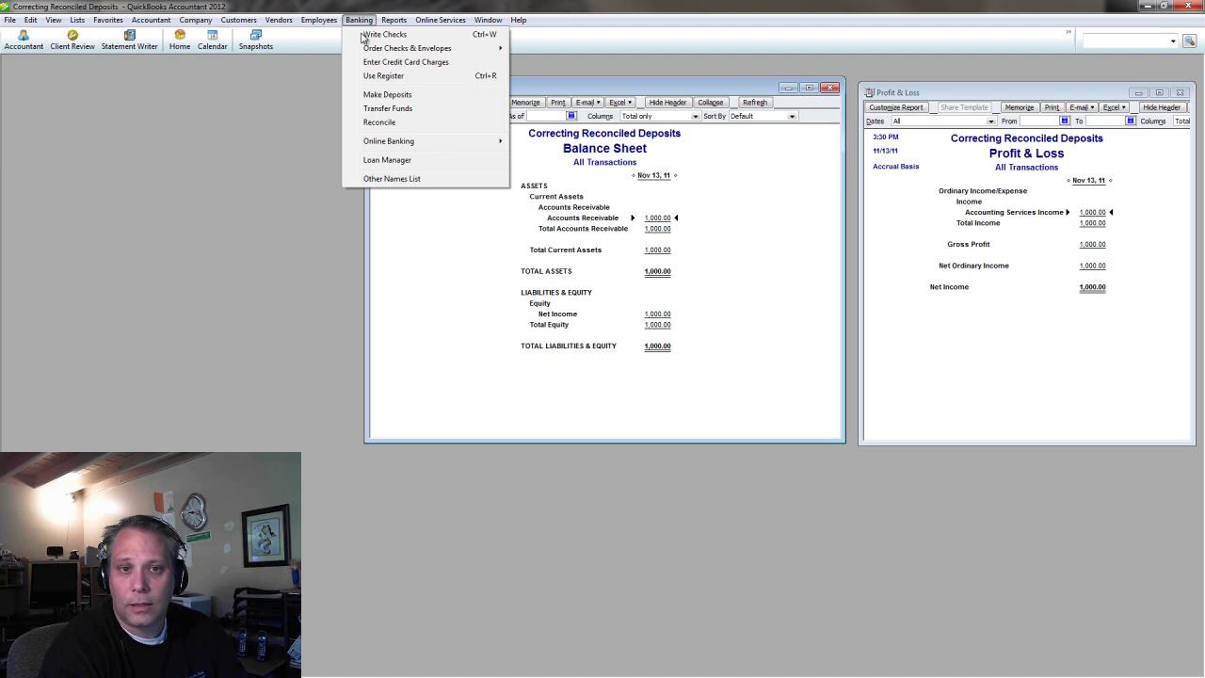
Start a bank deposit, removing the customer entered by mistake on the first line.
click(387, 95)
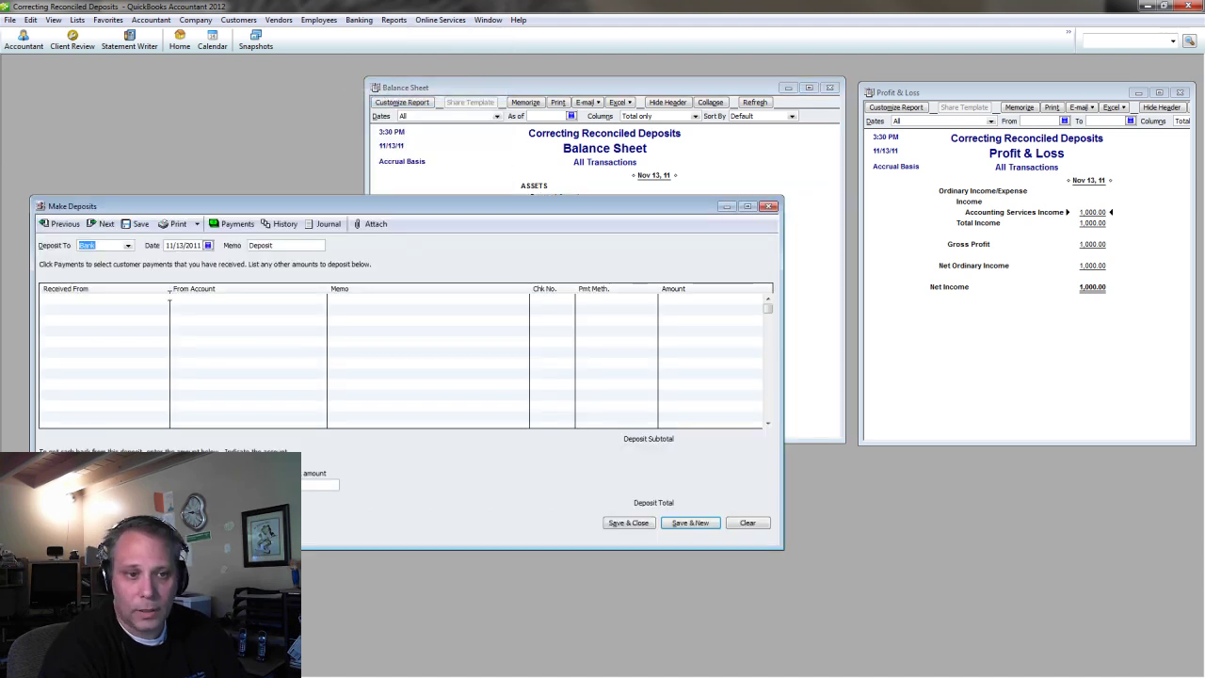
click(150, 297)
text(ays Right, Inc.)
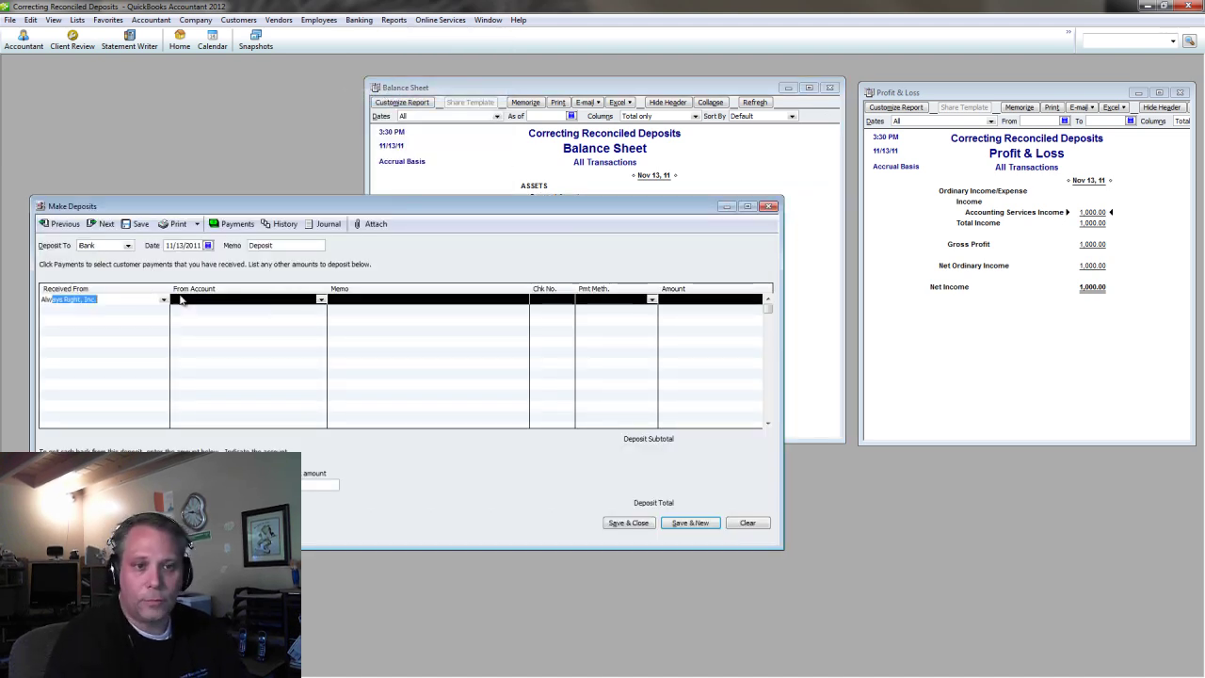
key(Tab)
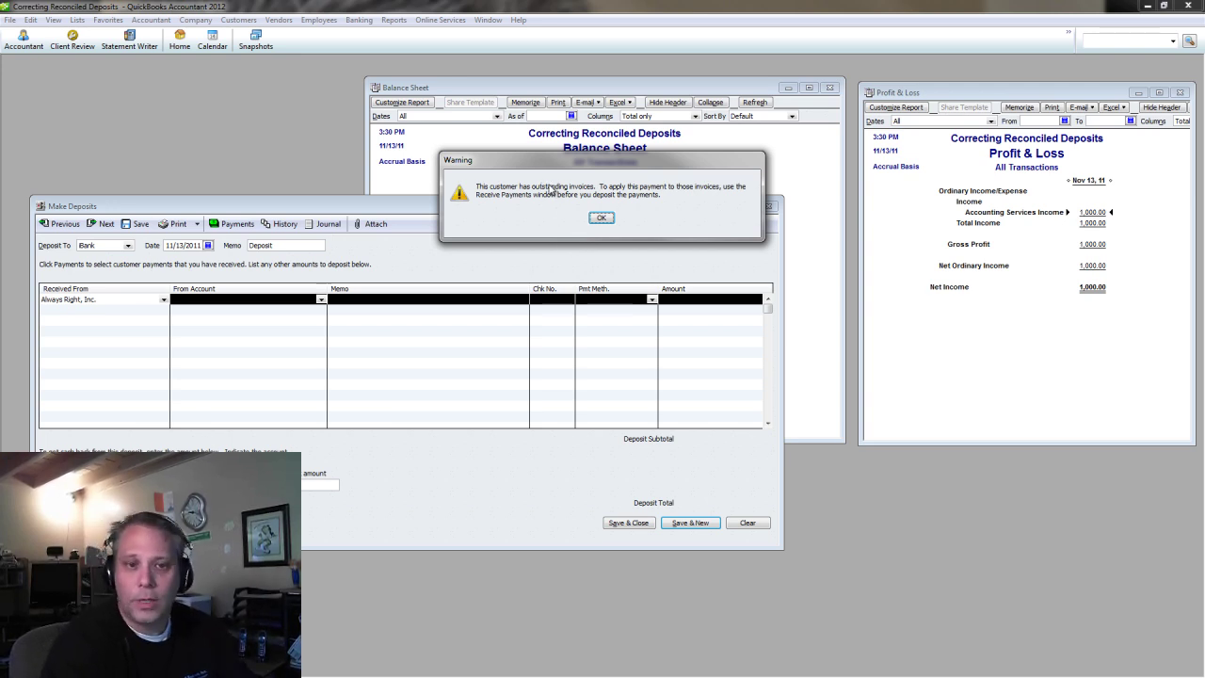
click(601, 218)
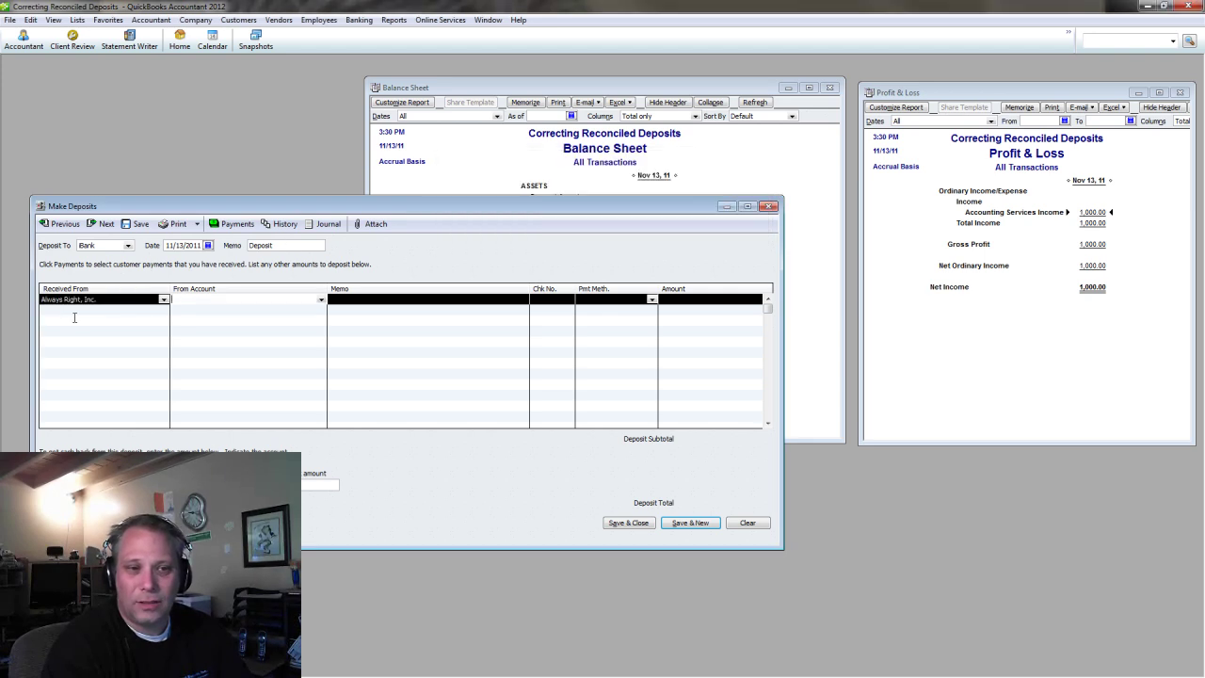
key(Delete)
key(Tab)
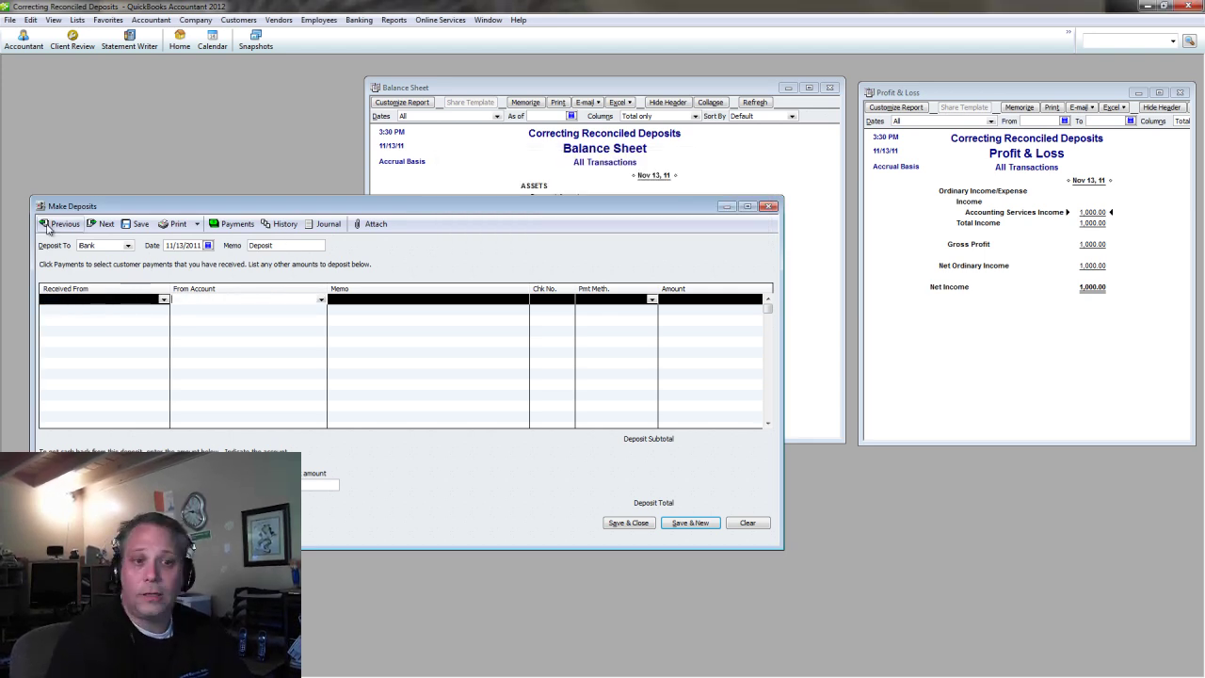
Enter a 1,000.00 deposit line from Accounting Services Income.
text(acc)
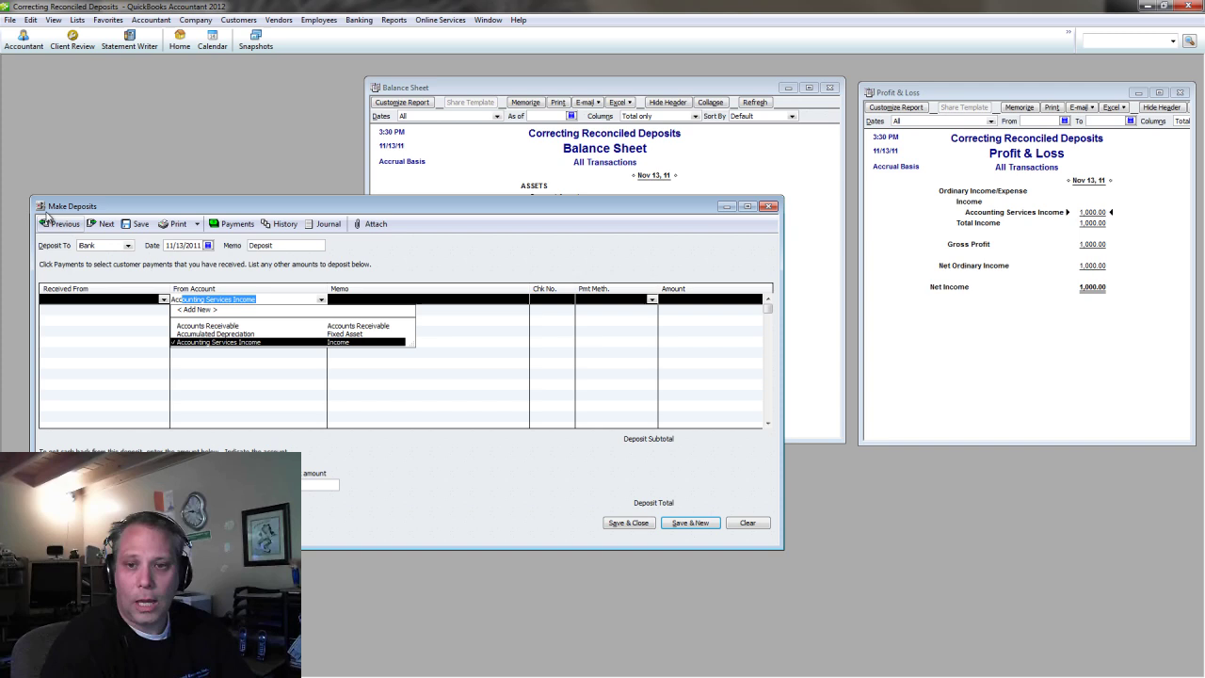
key(Tab)
key(Tab)
key(Tab)
key(Tab)
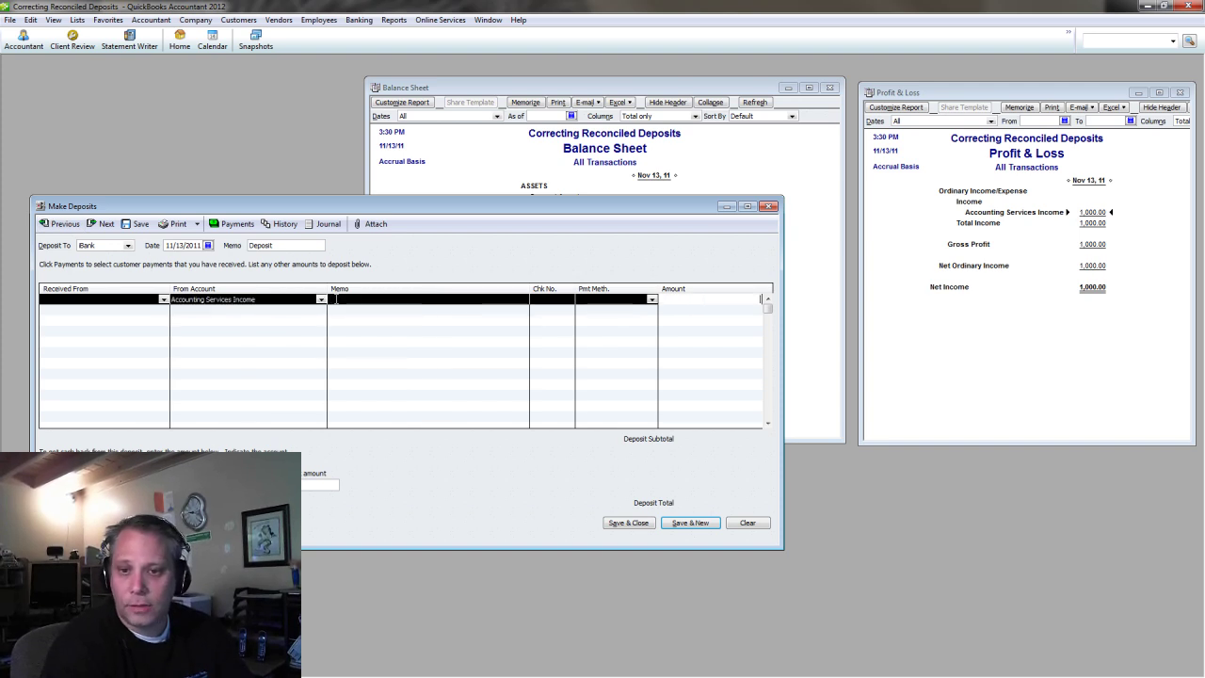
text(1000)
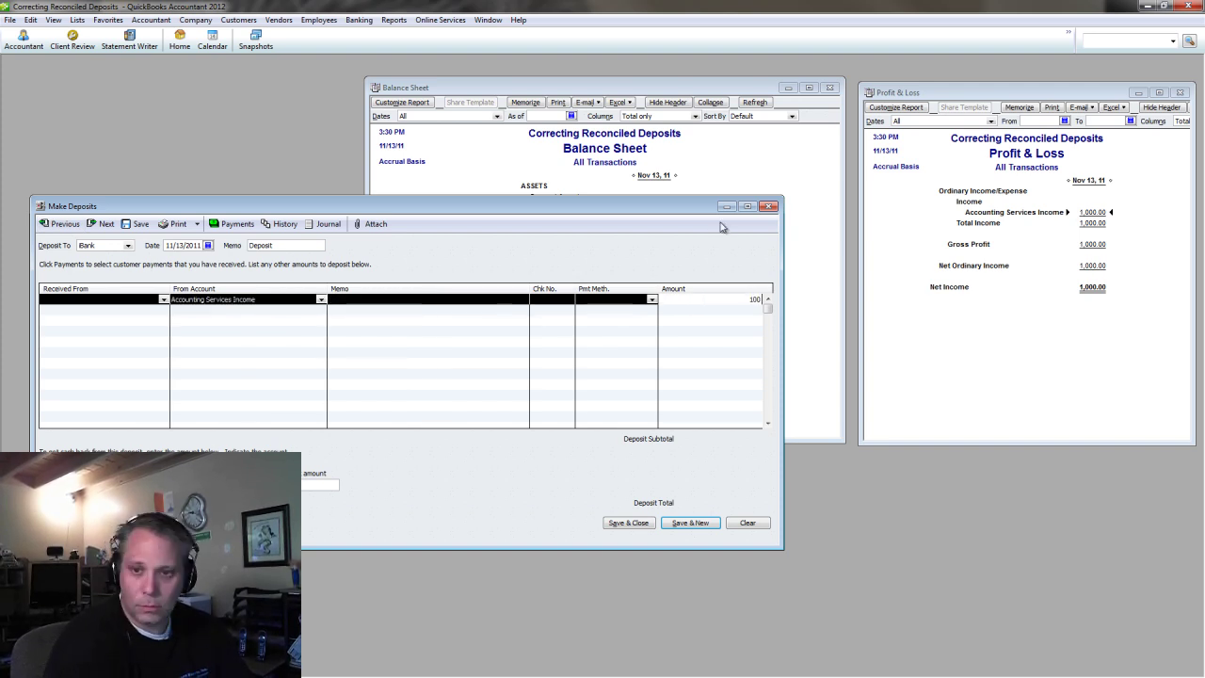
key(Tab)
key(shift+Tab)
Drill into Accounting Services Income on the Profit & Loss, then save the deposit.
click(1094, 212)
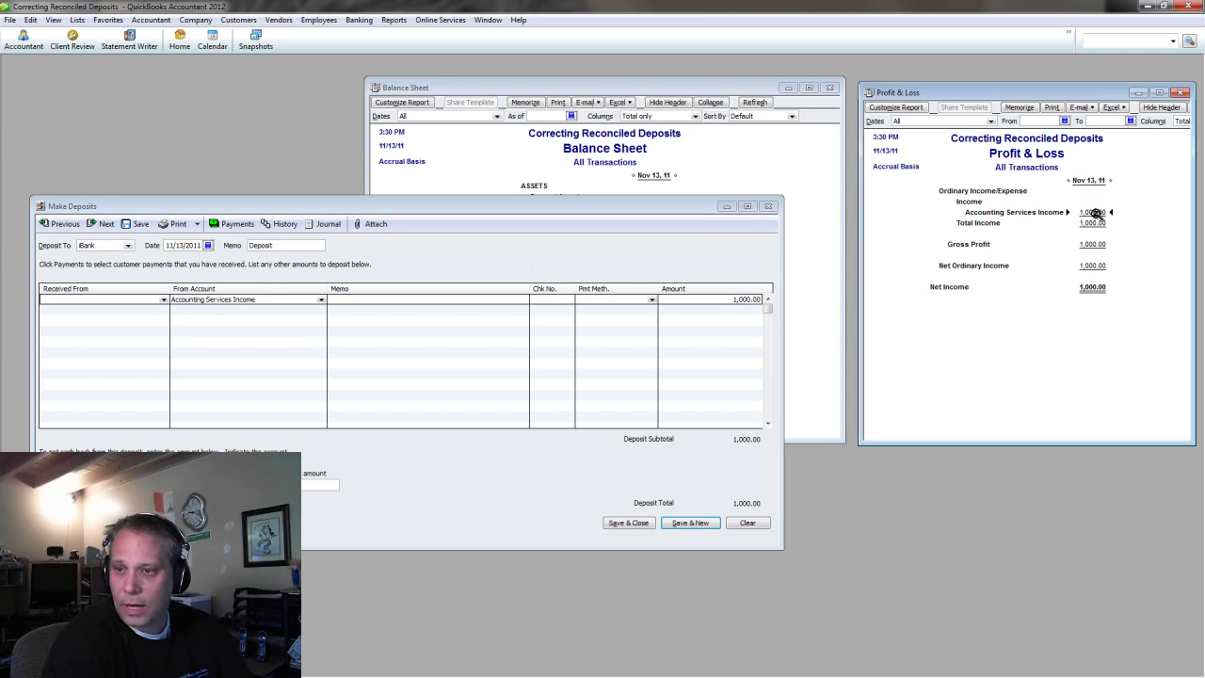
double_click(1093, 213)
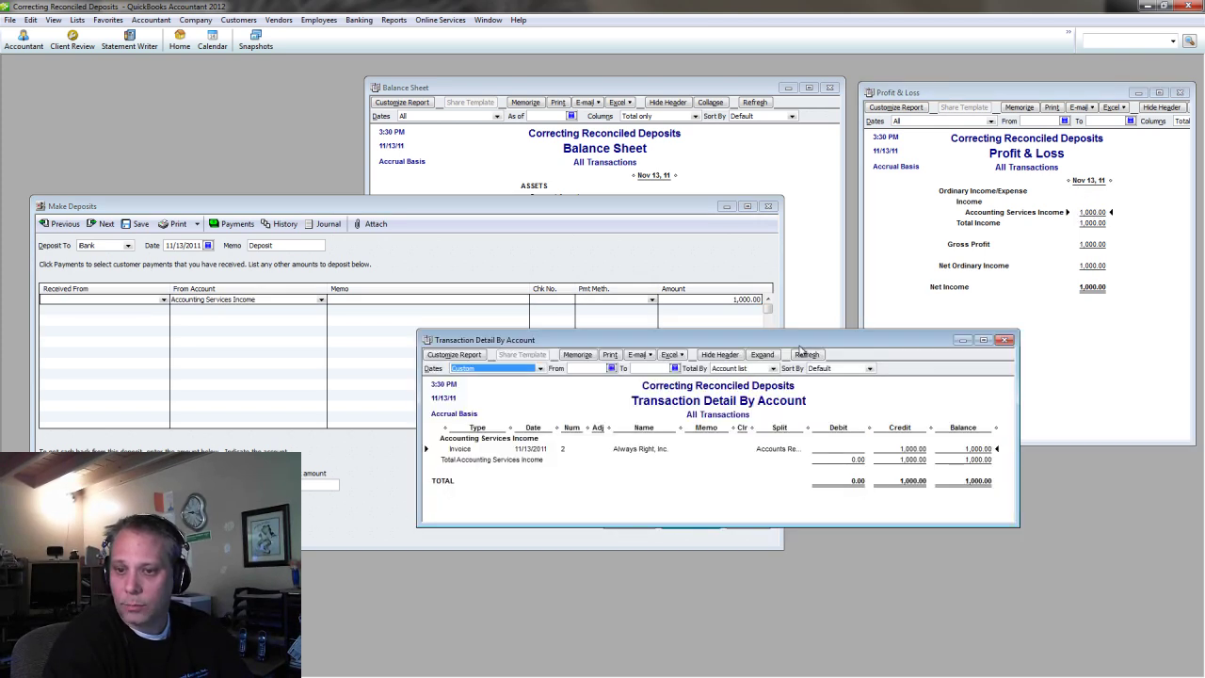
drag(778, 342, 949, 365)
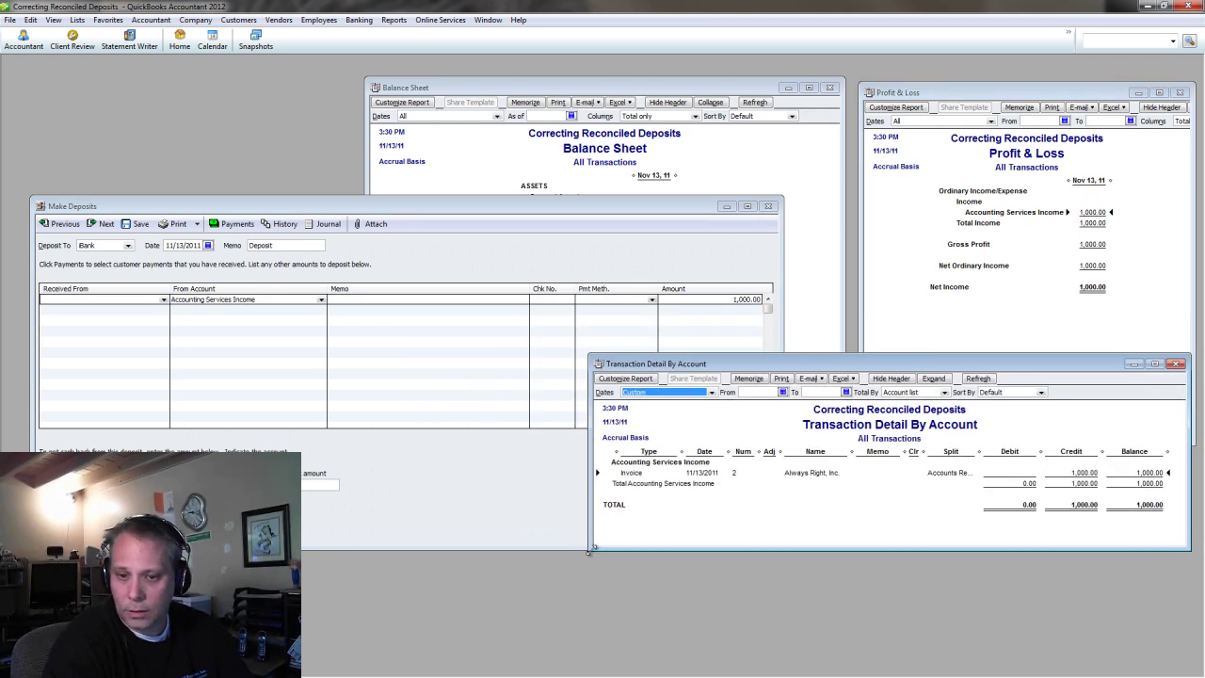
drag(589, 551, 628, 670)
click(599, 206)
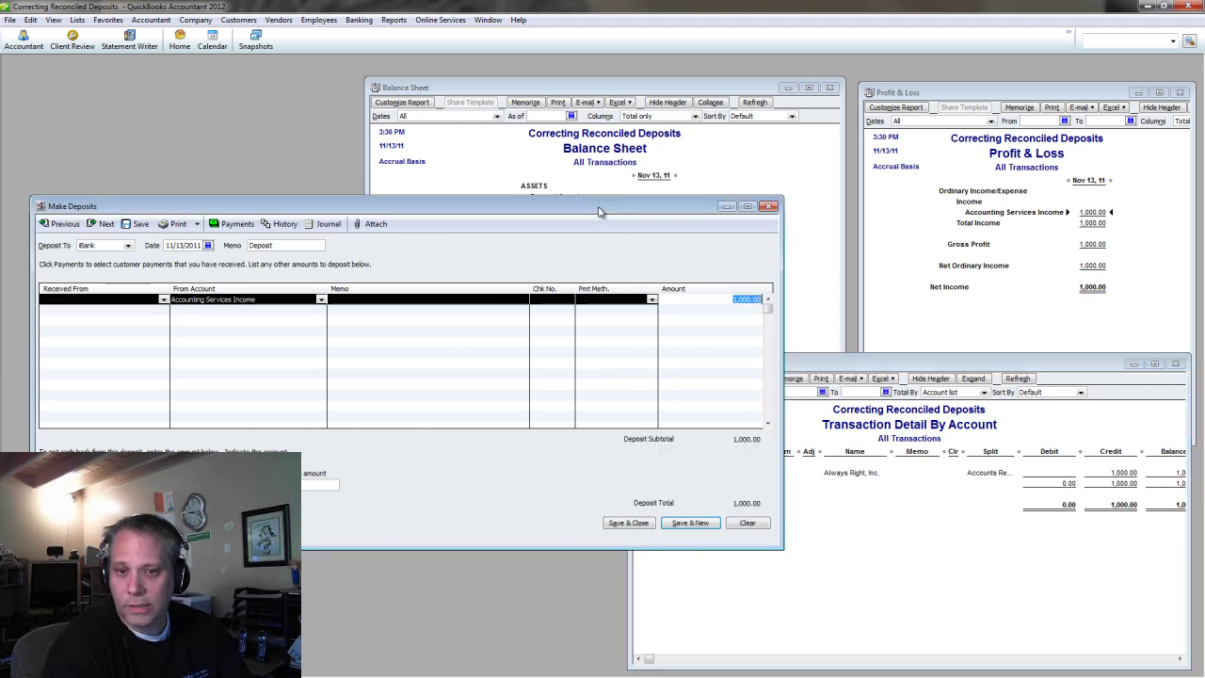
click(629, 523)
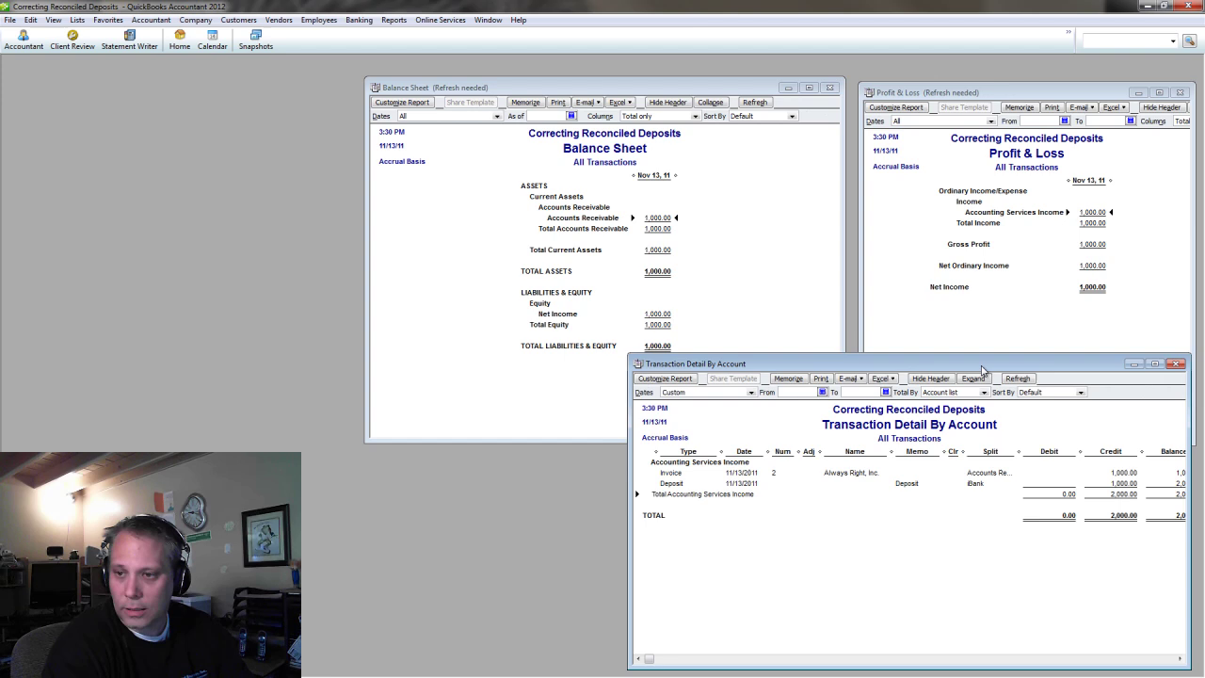
Refresh Profit & Loss and find the new Deposit line in the income detail report.
drag(982, 370, 967, 370)
click(1030, 291)
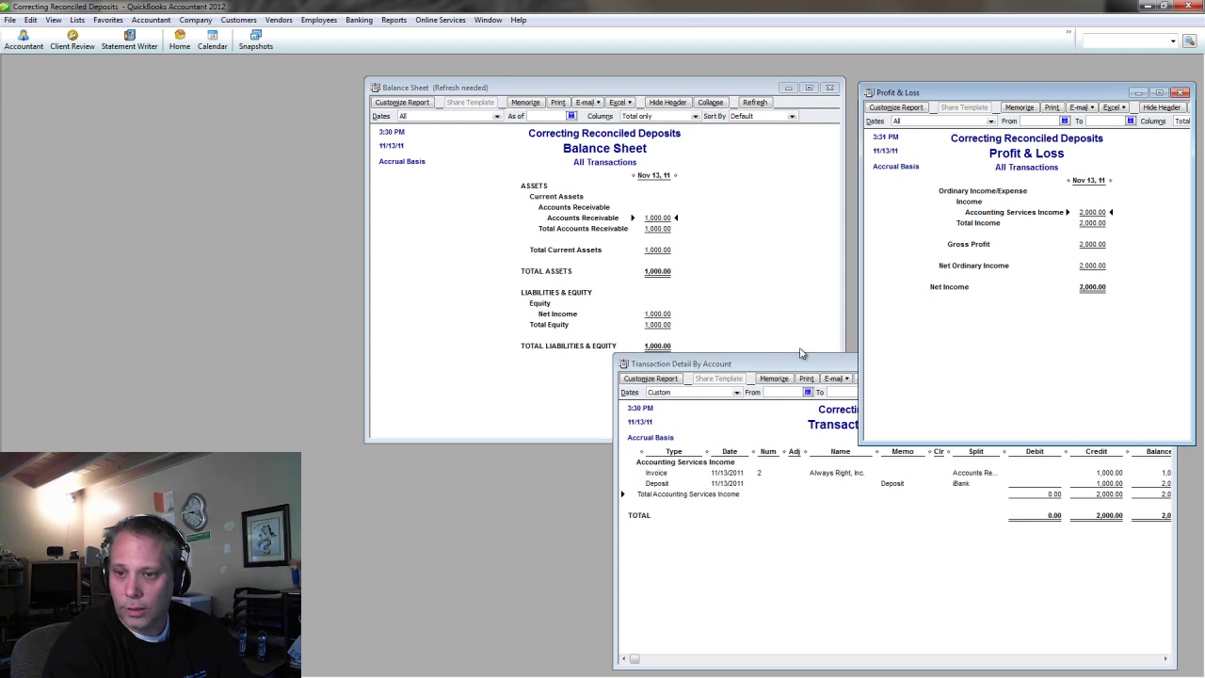
drag(832, 363, 799, 402)
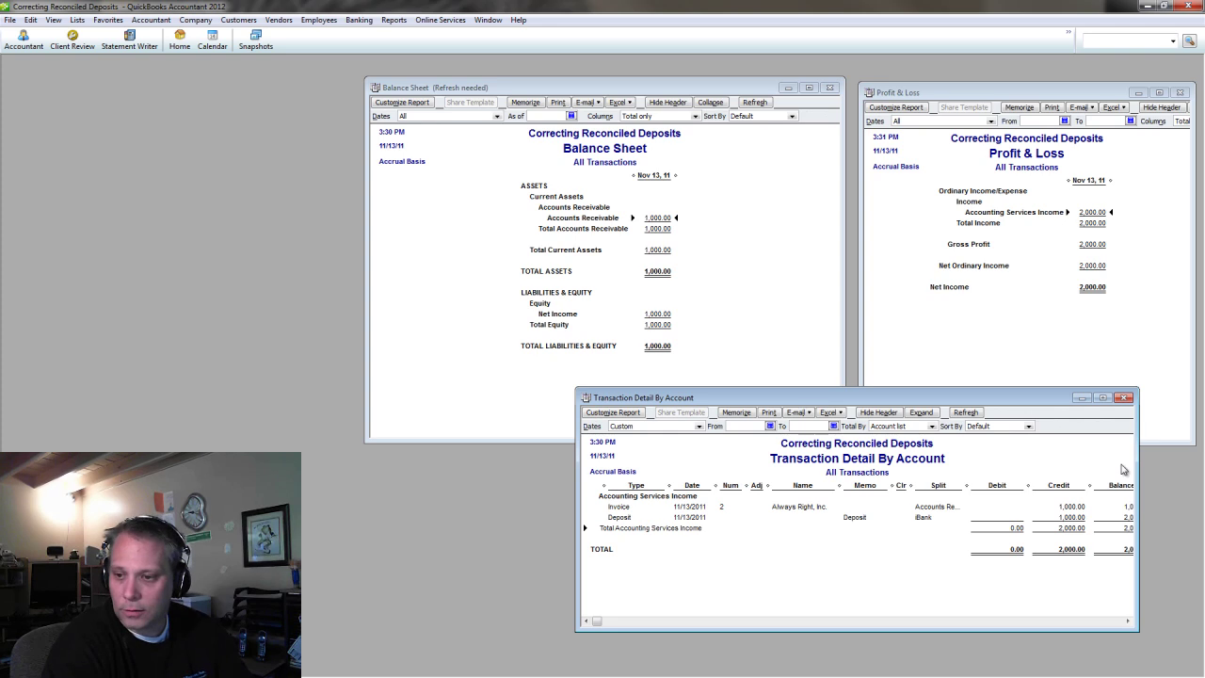
drag(1139, 476, 1194, 478)
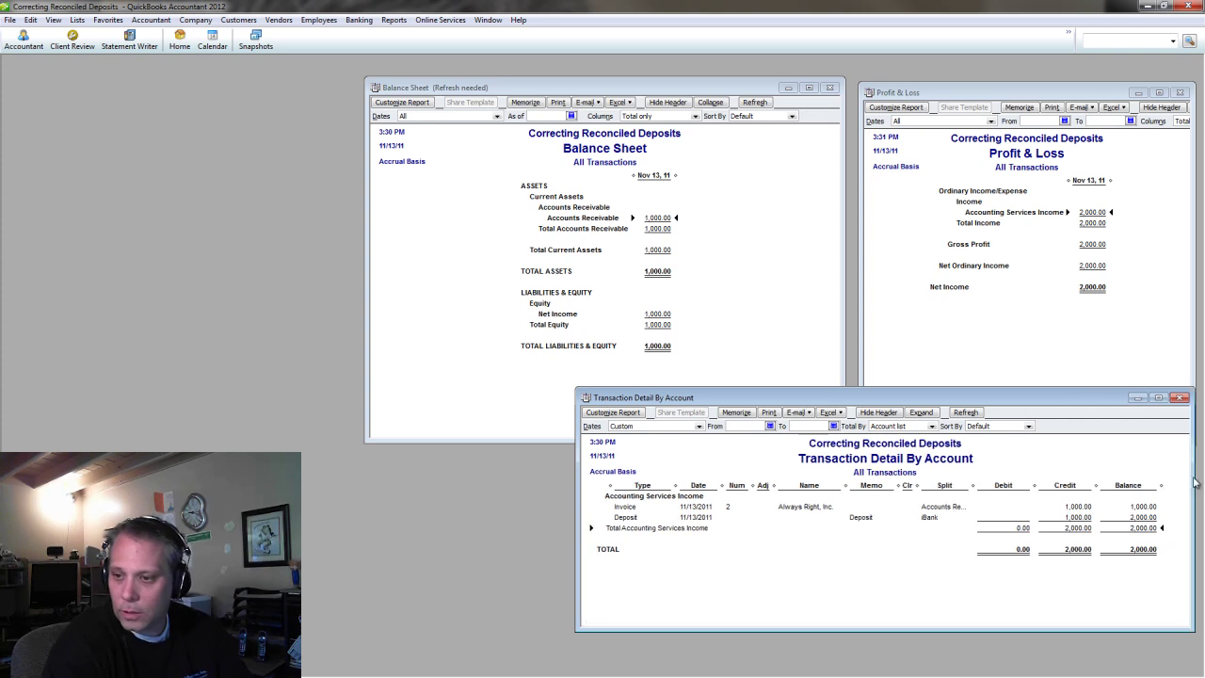
click(1091, 212)
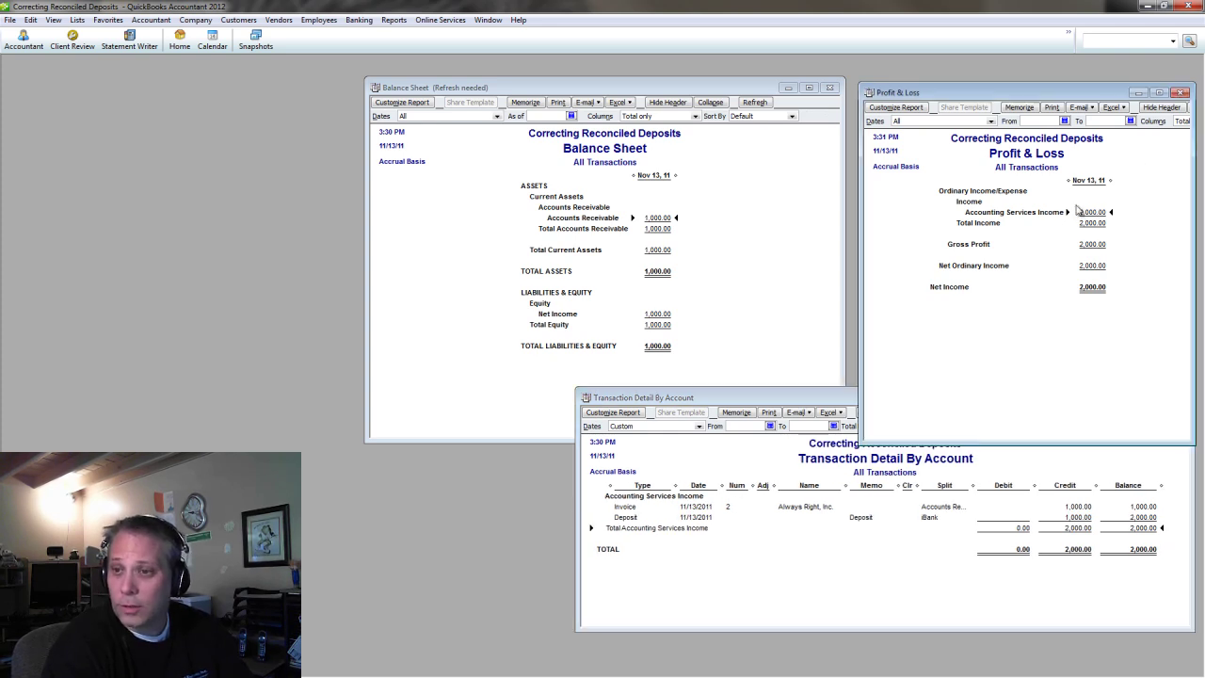
click(676, 523)
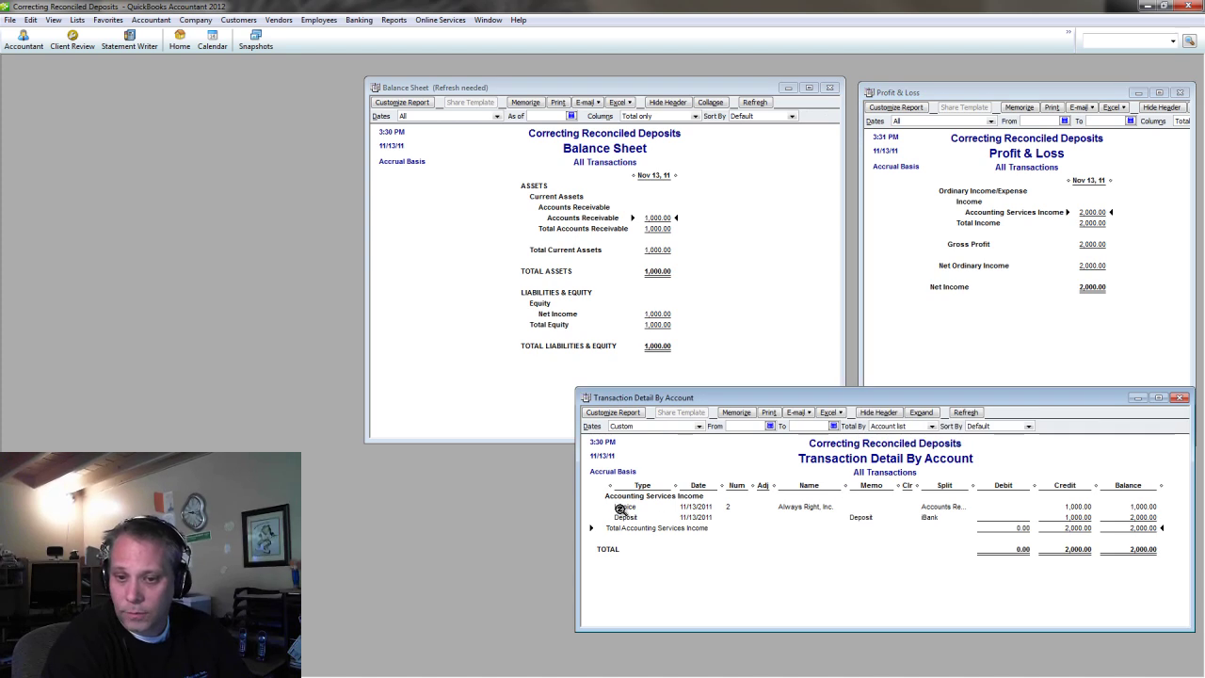
click(623, 517)
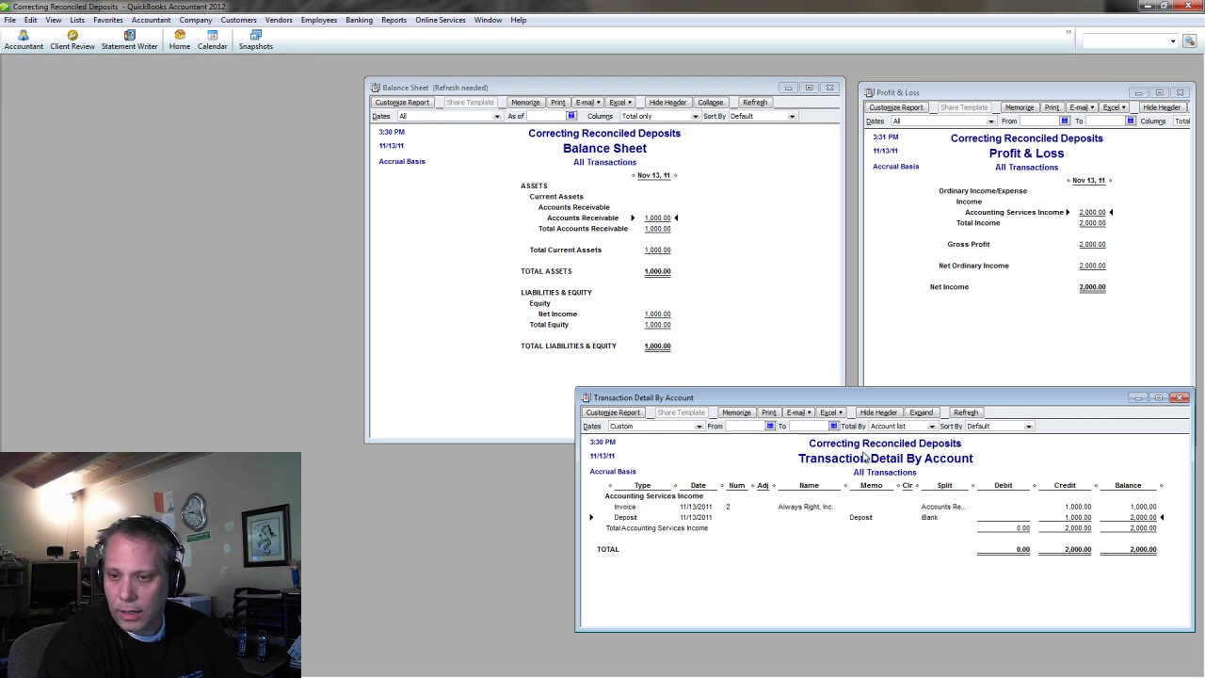
Keep the detail report totalled by Account list and refresh the Balance Sheet.
click(932, 426)
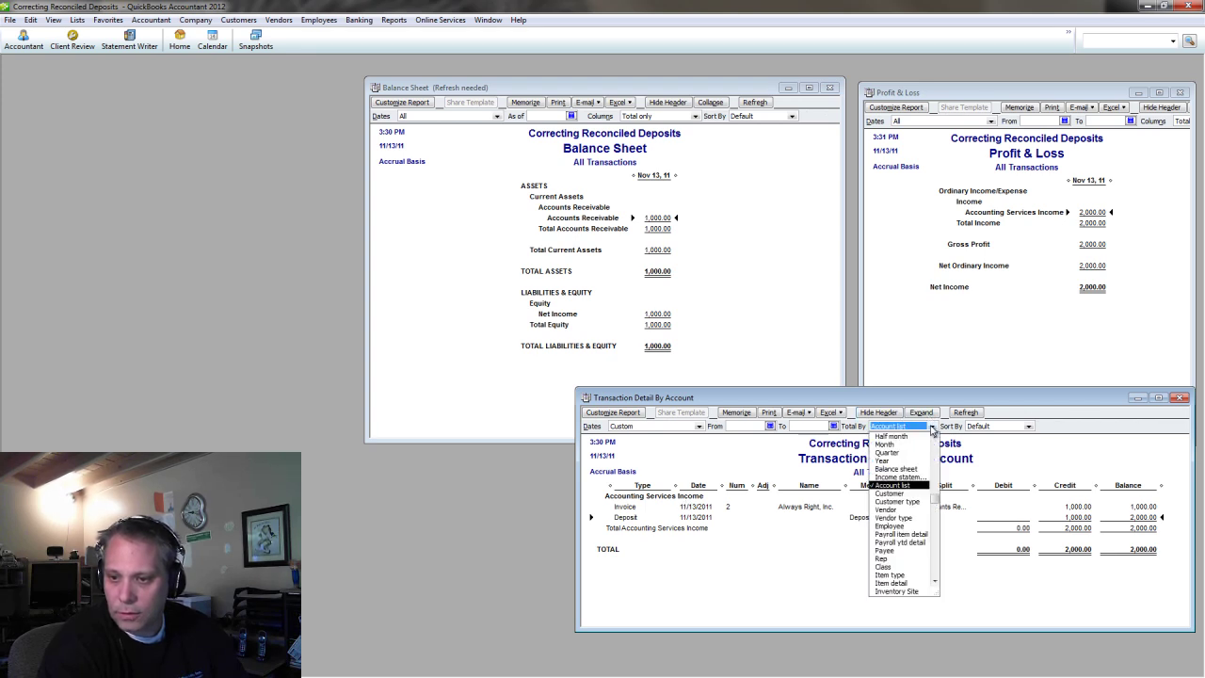
click(932, 426)
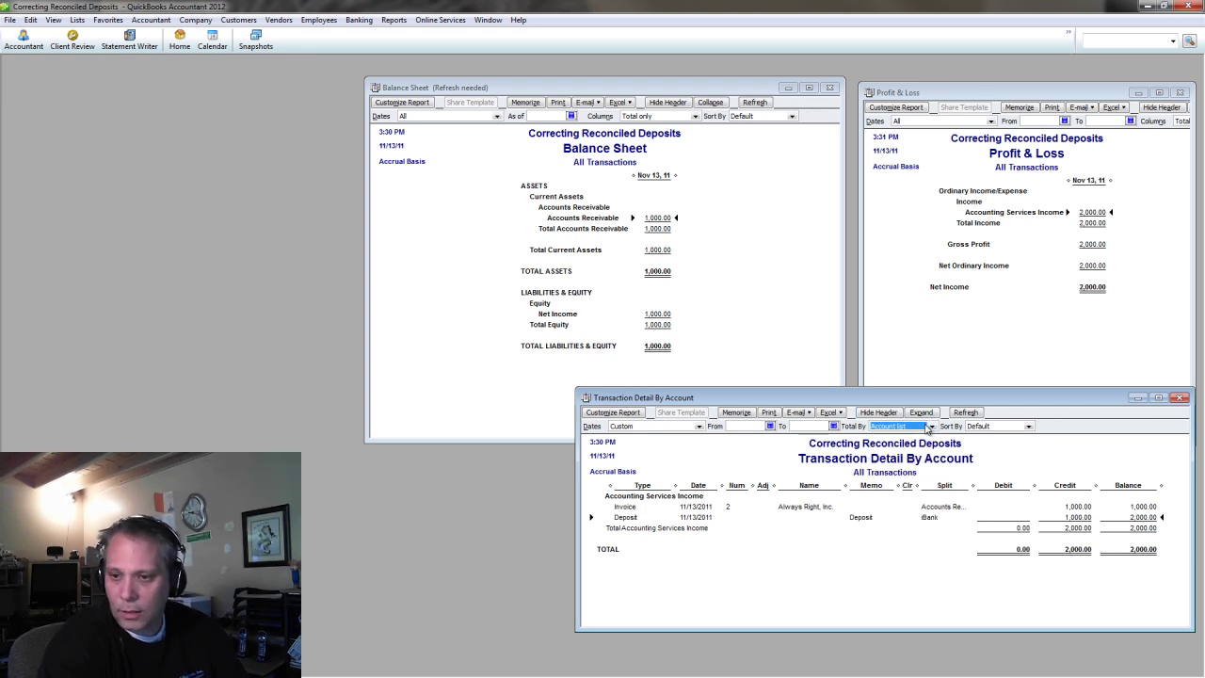
click(930, 428)
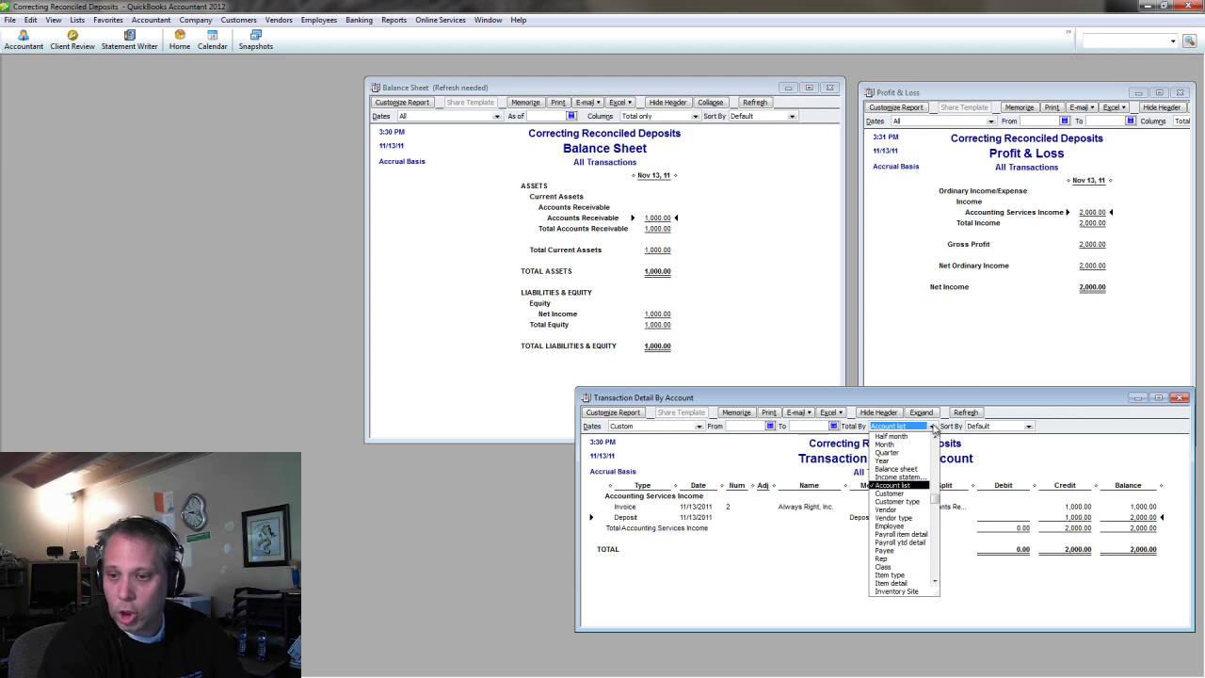
click(932, 428)
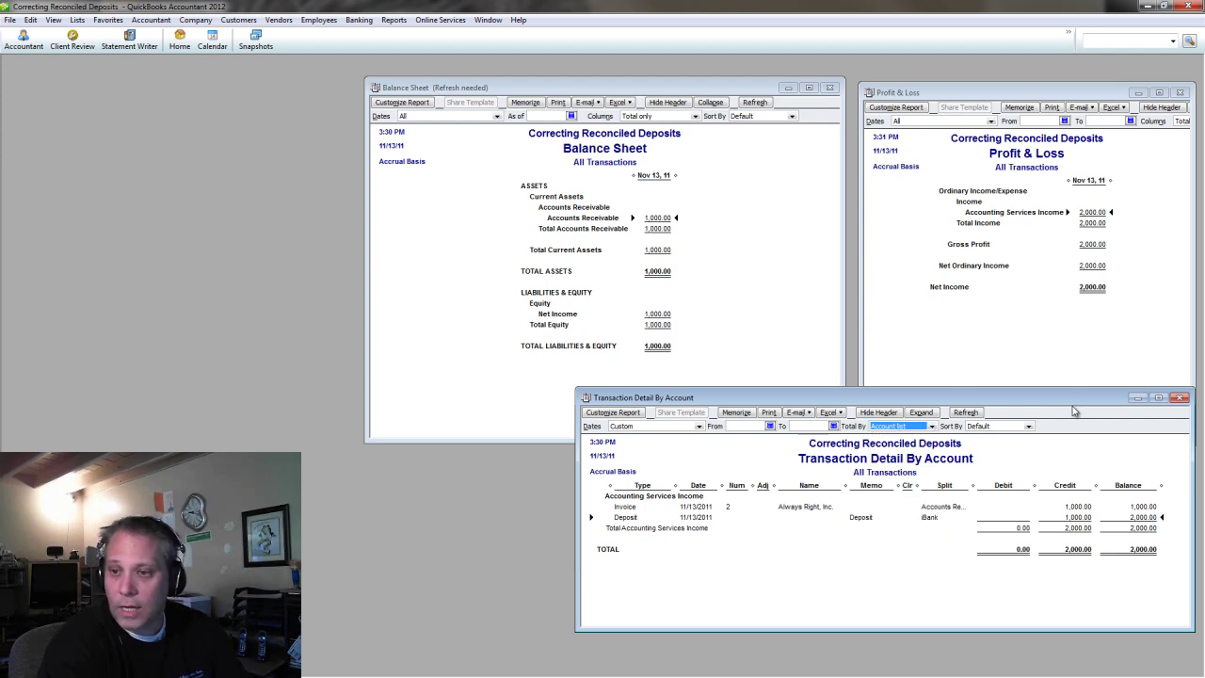
drag(1017, 405, 976, 421)
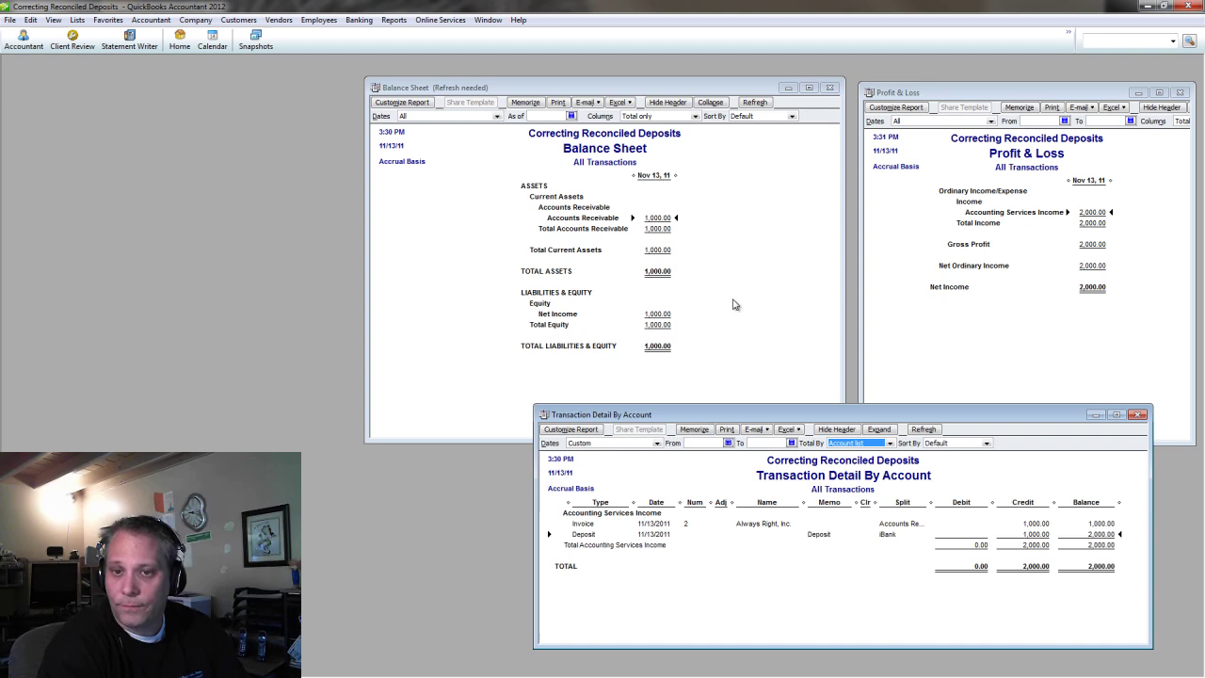
click(657, 246)
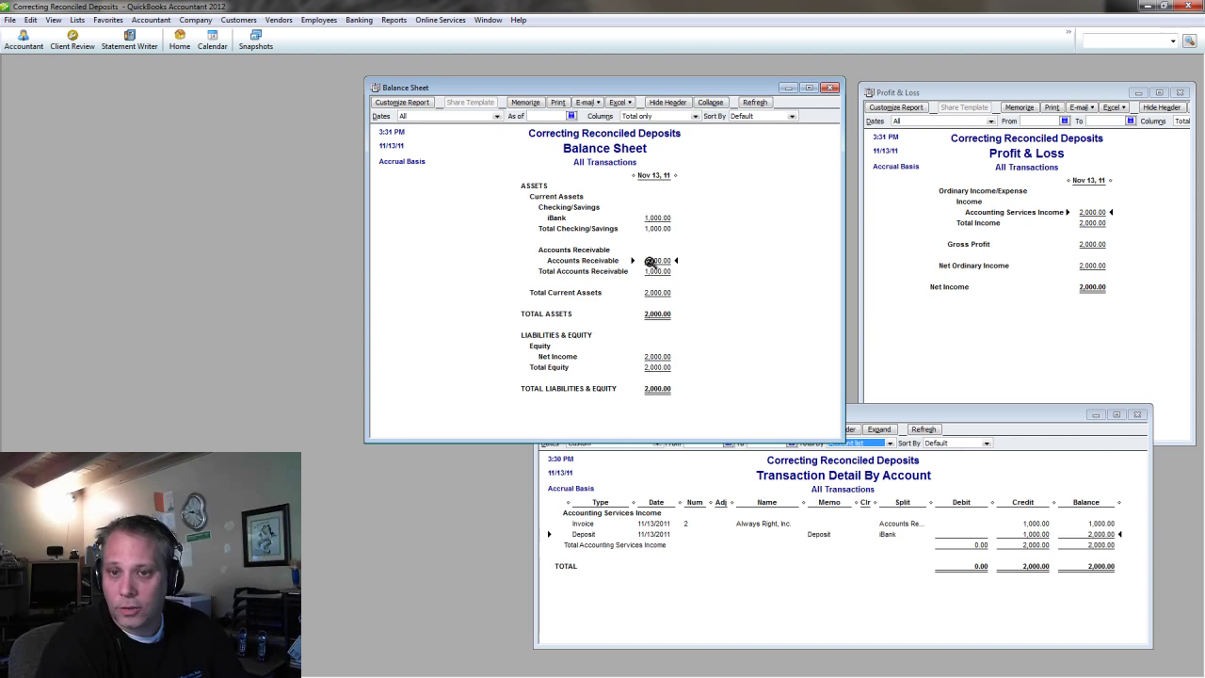
Open the Open Invoices report, enlarge it, and hide its P.O. # and Terms columns.
click(395, 19)
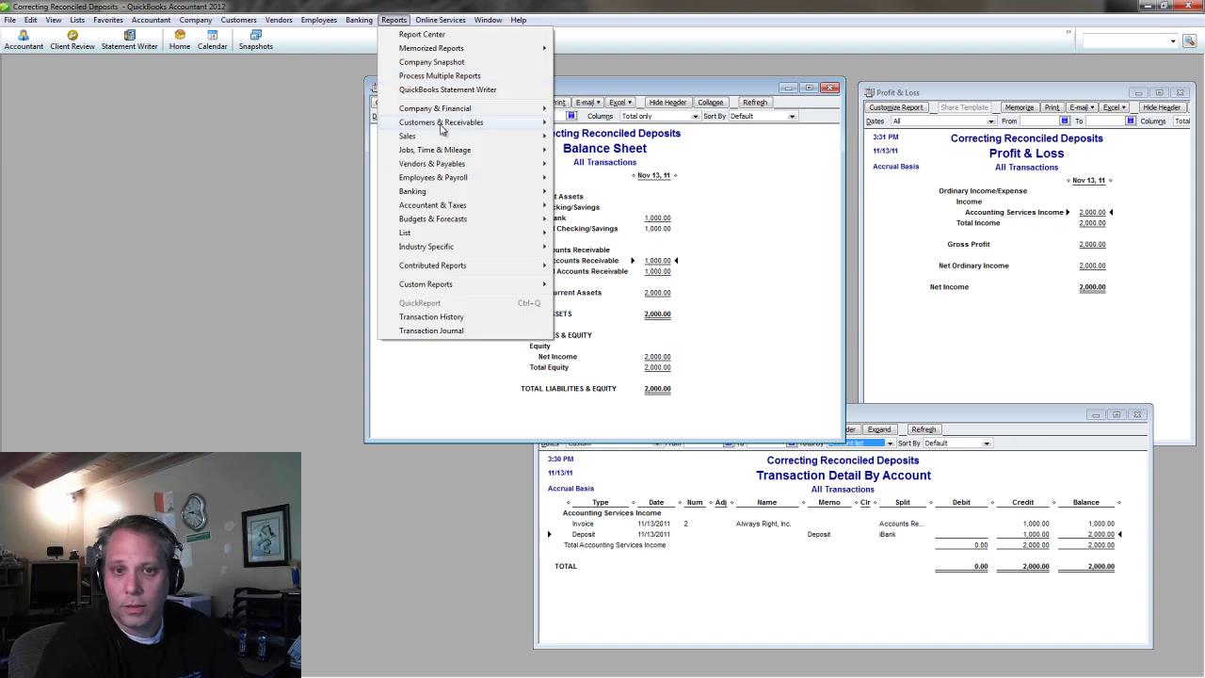
mouse_move(441, 123)
click(602, 177)
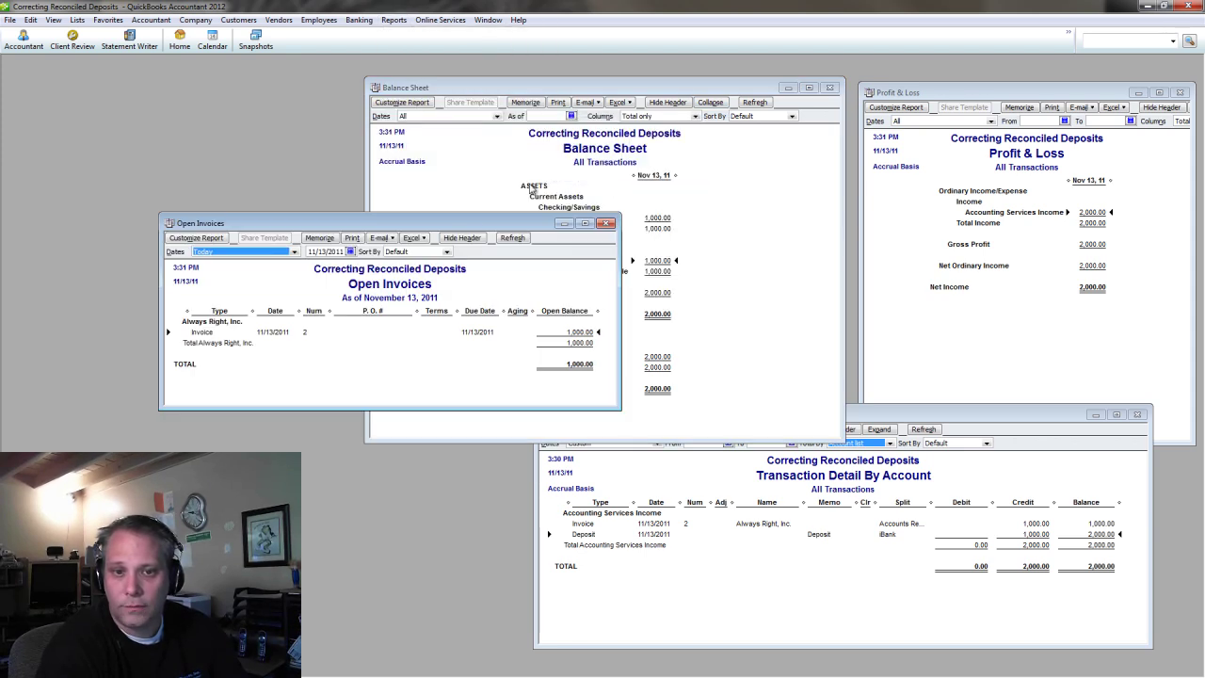
drag(477, 221, 342, 140)
drag(486, 324, 513, 459)
drag(295, 227, 116, 226)
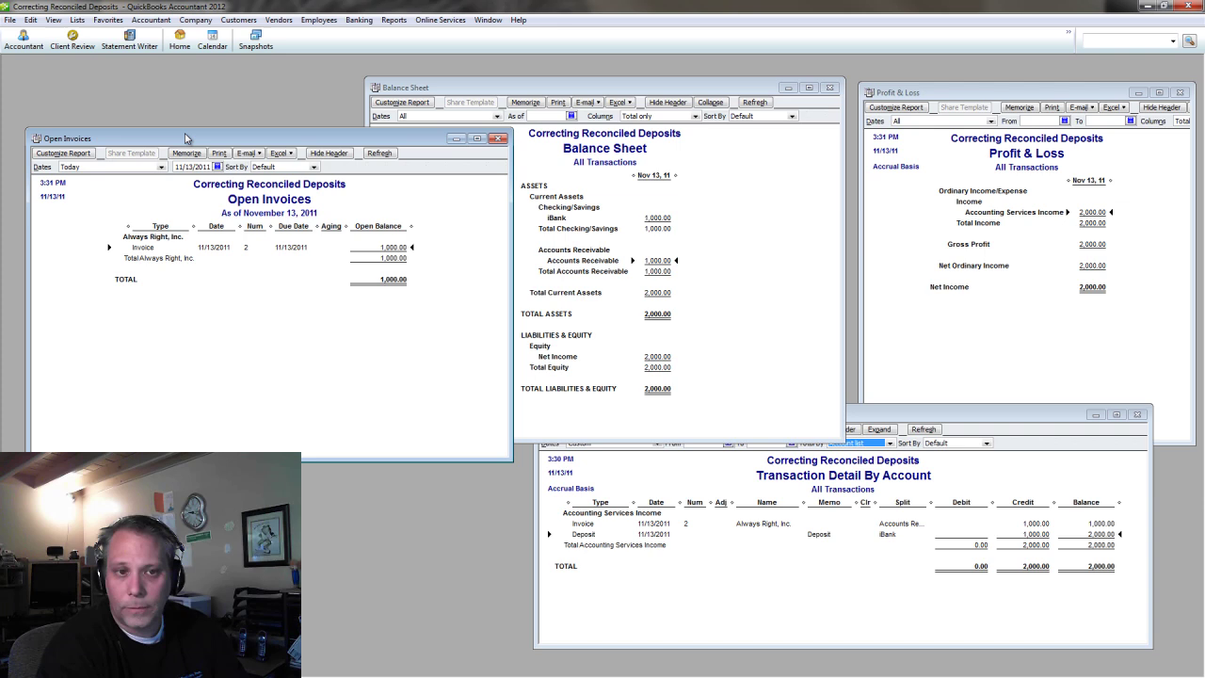
drag(235, 139, 193, 109)
Bring the Transaction Detail and Balance Sheet reports forward and reposition the Balance Sheet.
click(936, 487)
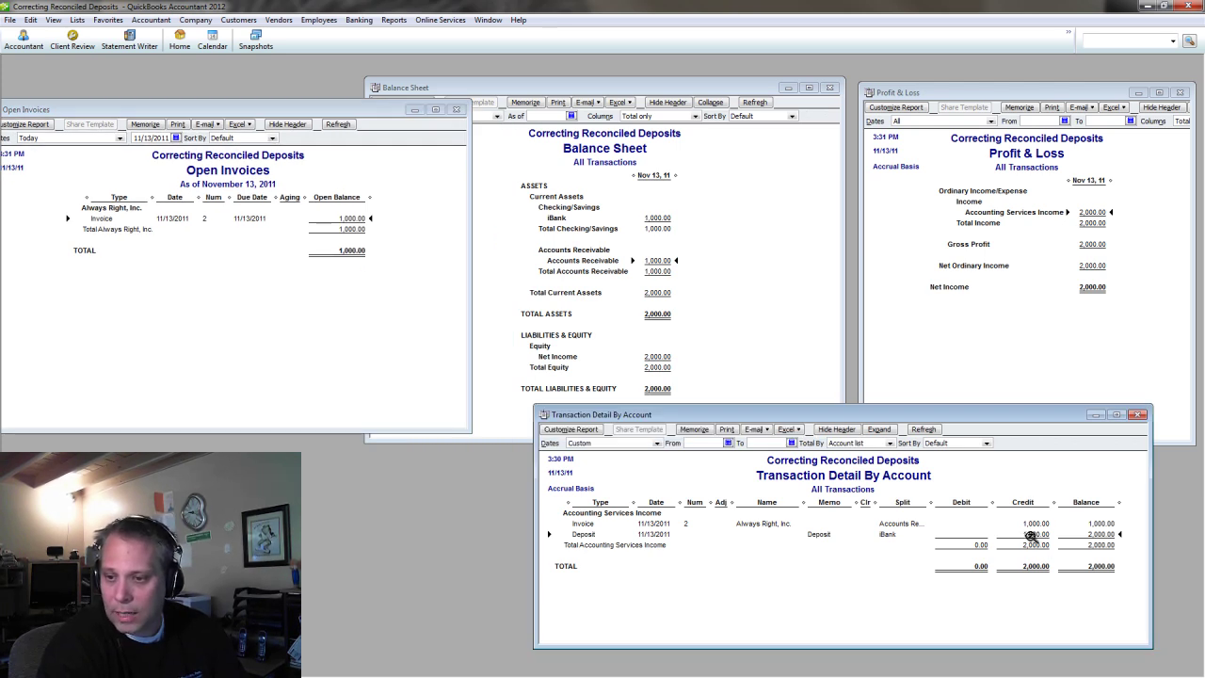
click(555, 218)
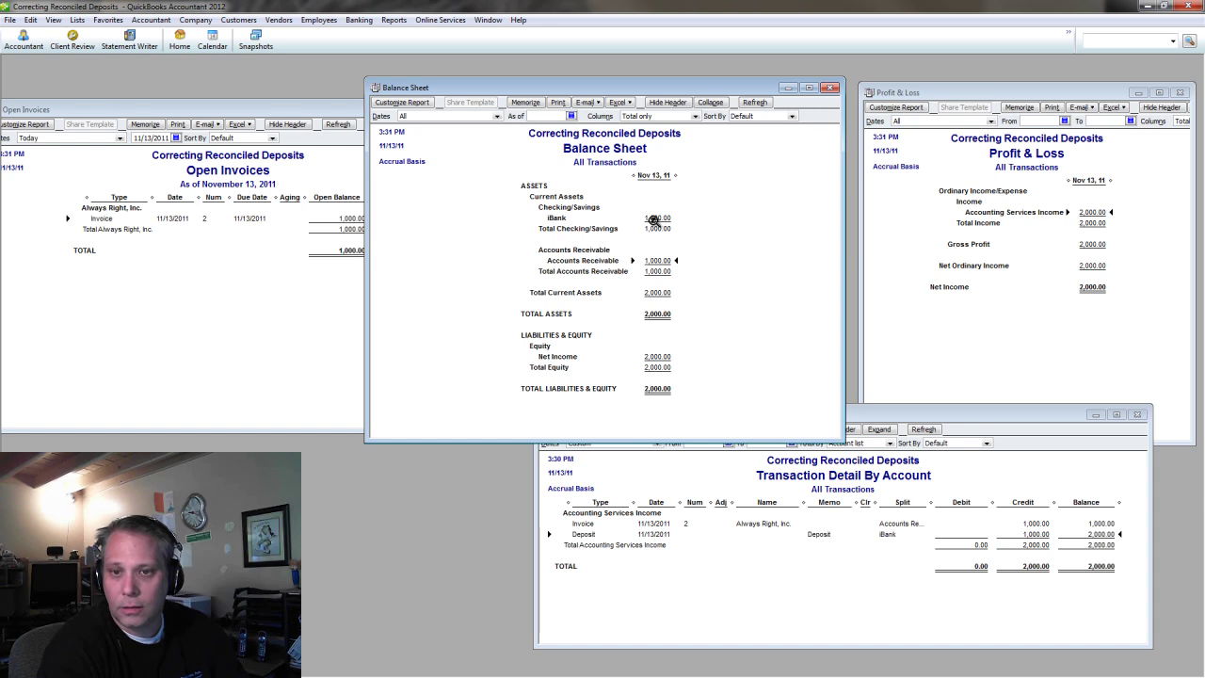
mouse_move(620, 93)
mouse_down()
mouse_move(654, 88)
mouse_move(635, 89)
mouse_up()
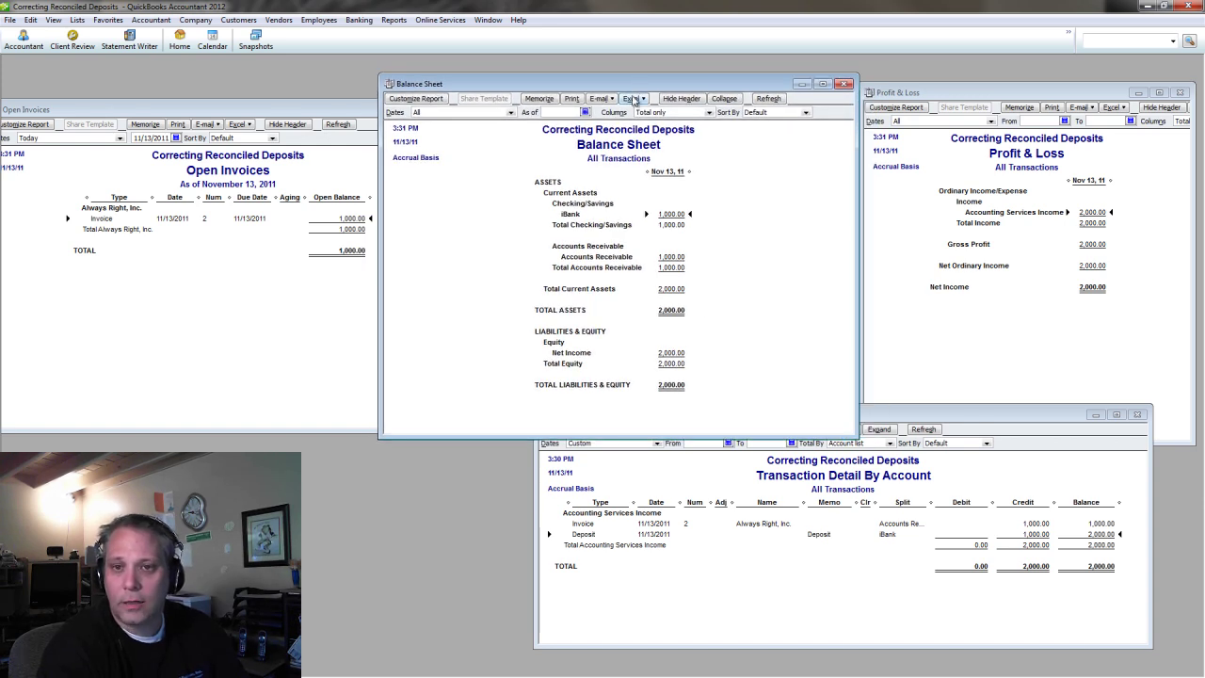
Reconcile iBank to a 1,000.00 ending balance, clearing the 11/13/2011 deposit.
click(358, 20)
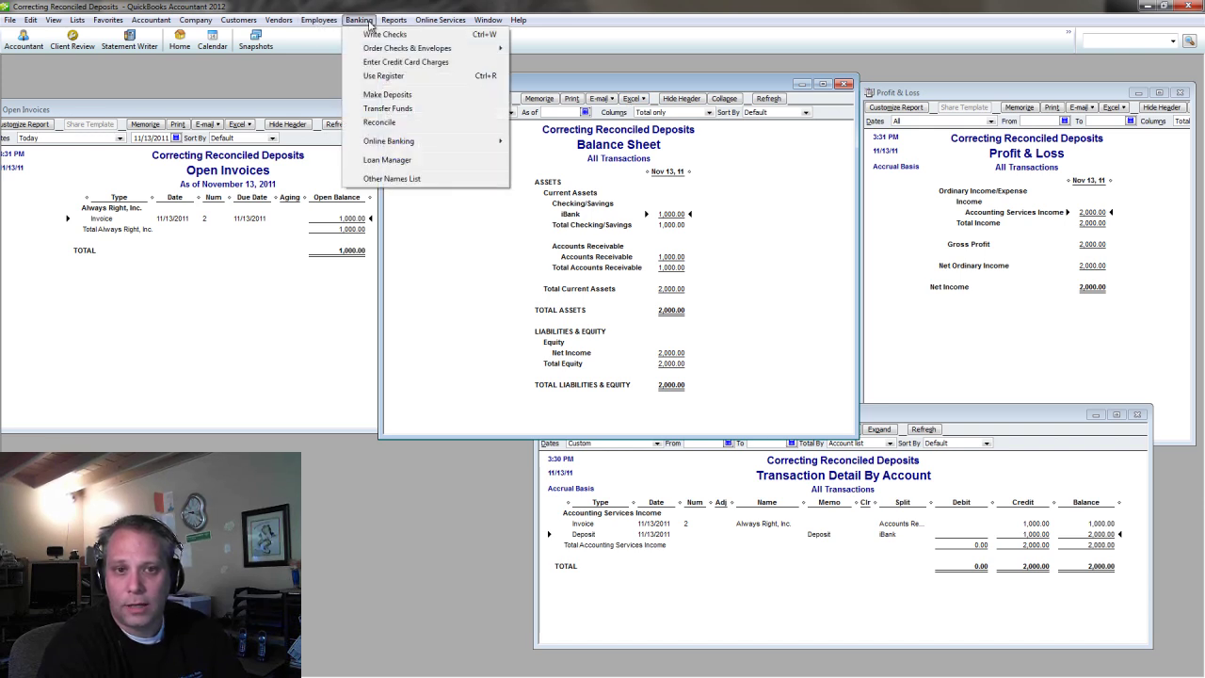
click(381, 126)
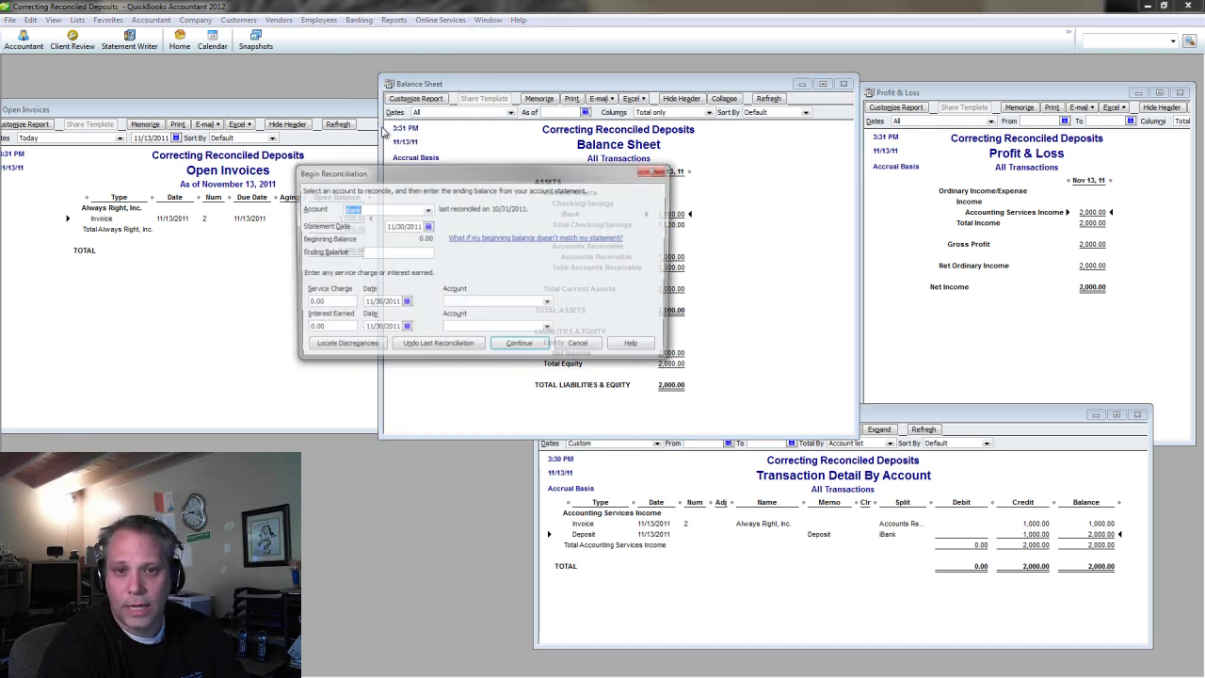
text(1000)
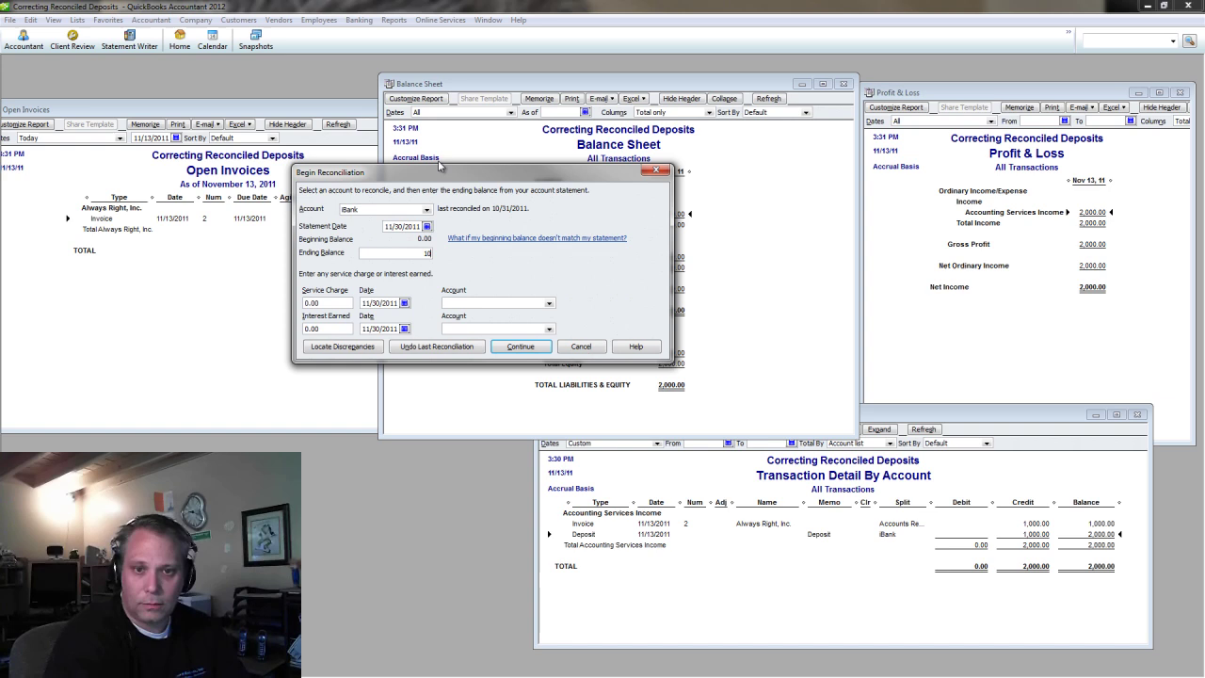
key(Tab)
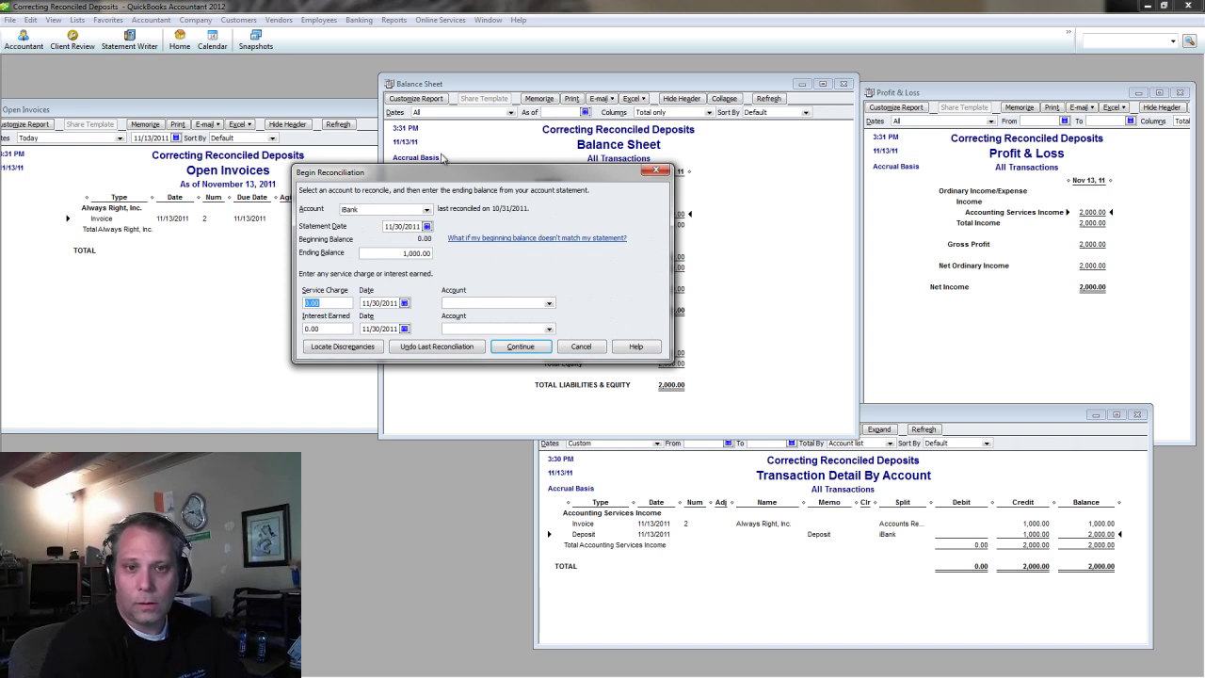
click(525, 346)
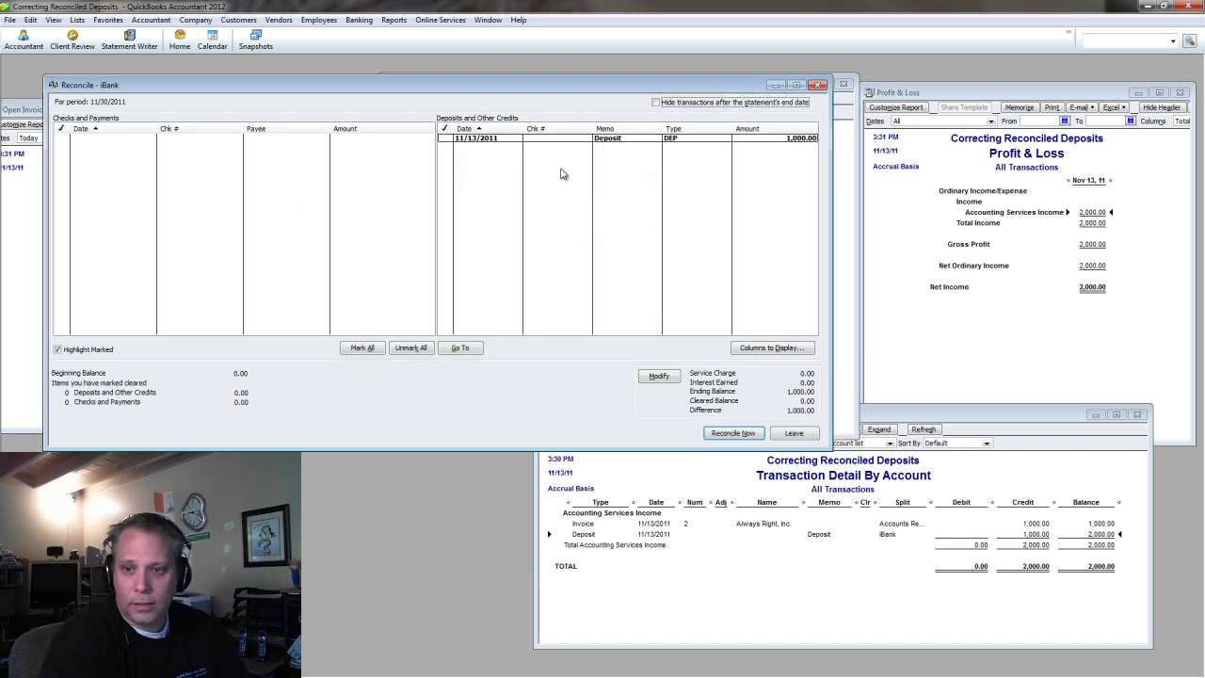
click(485, 139)
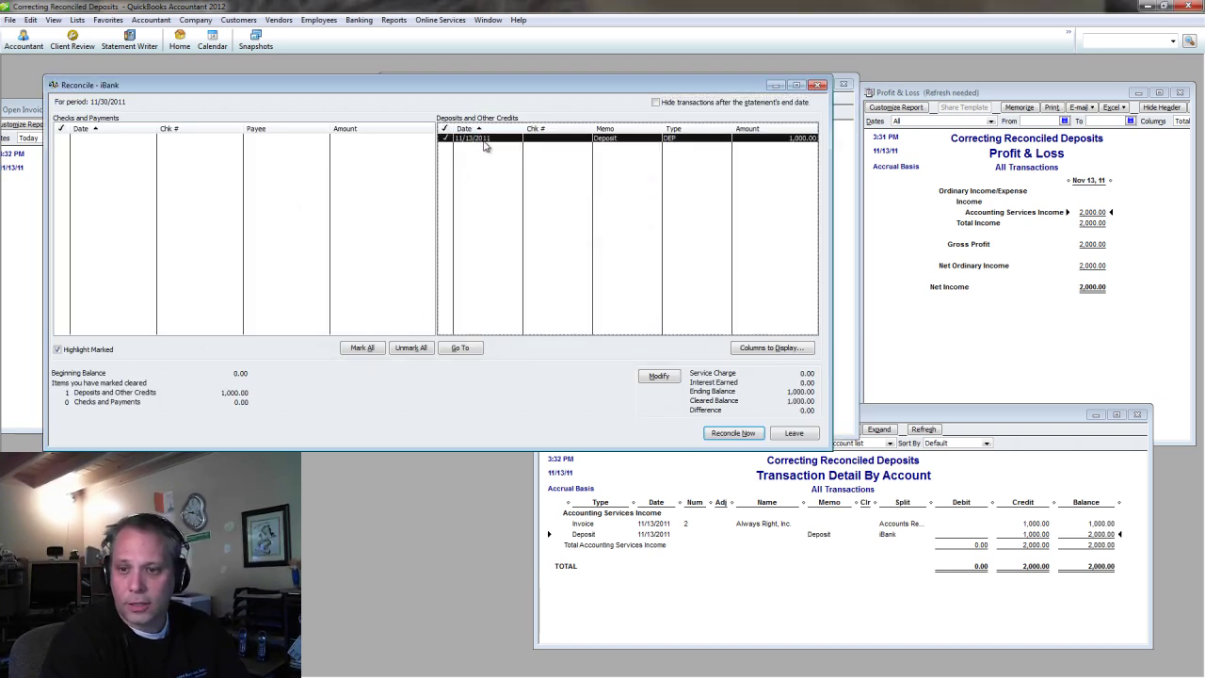
click(732, 434)
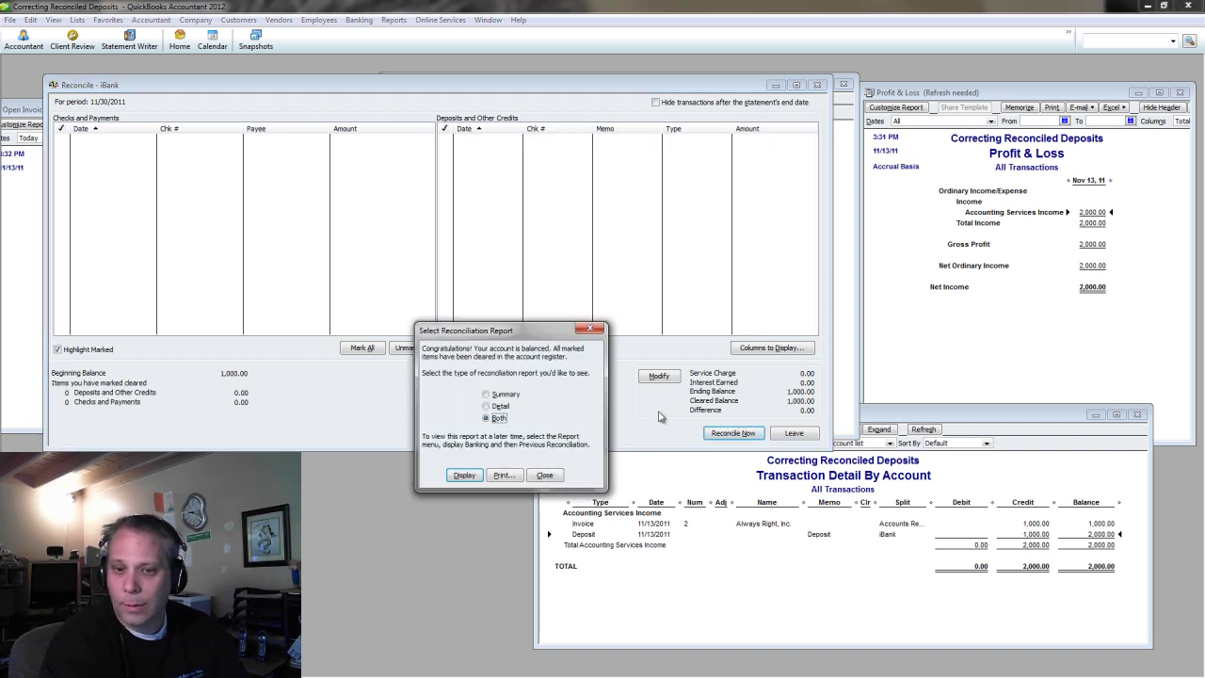
click(546, 476)
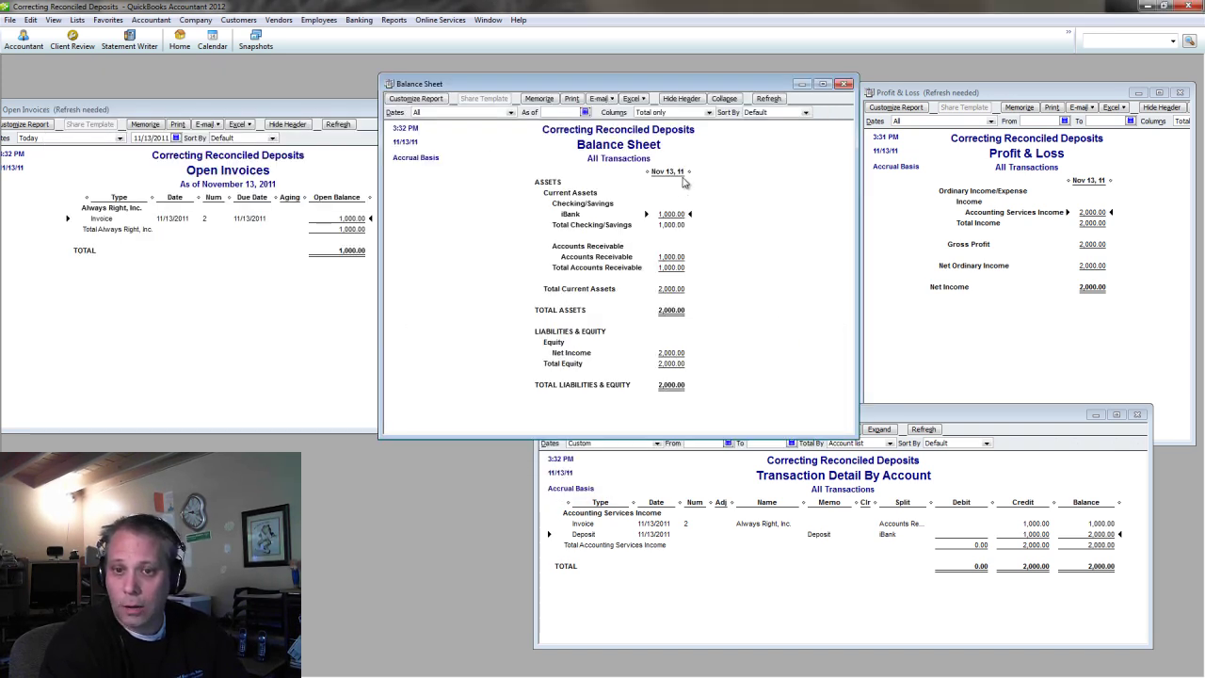
Refresh Profit & Loss and Open Invoices, showing invoice 2 still open at 1,000.00, and resize Open Invoices.
click(1060, 150)
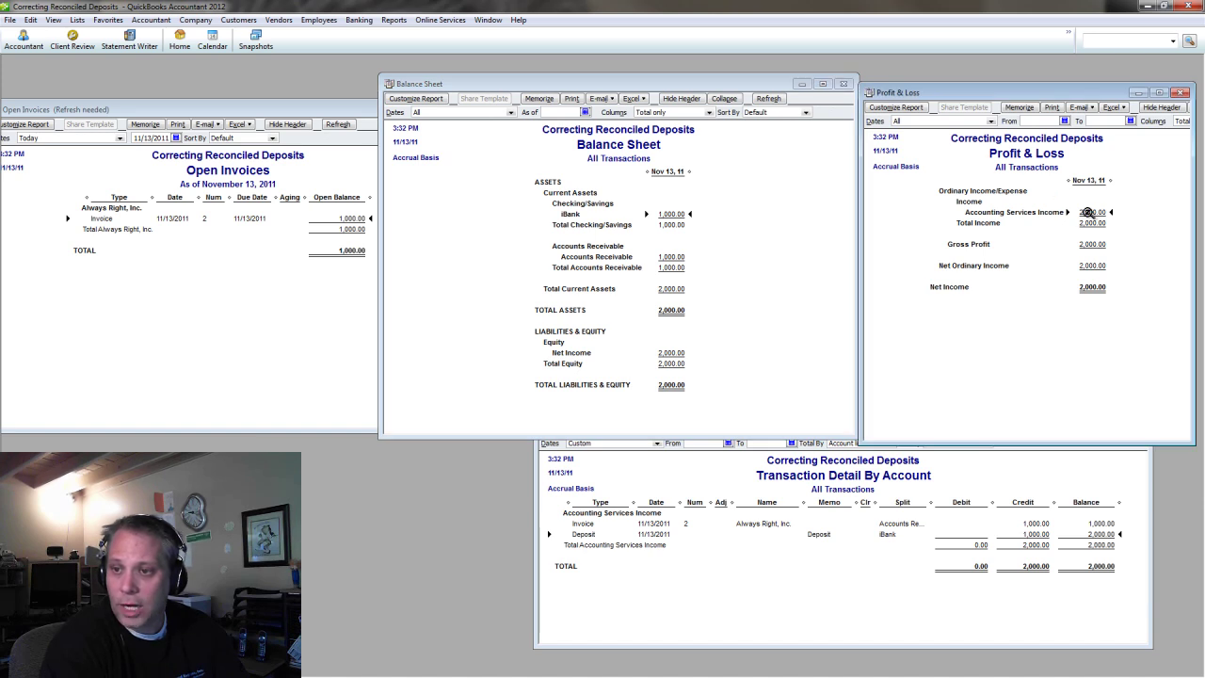
click(287, 250)
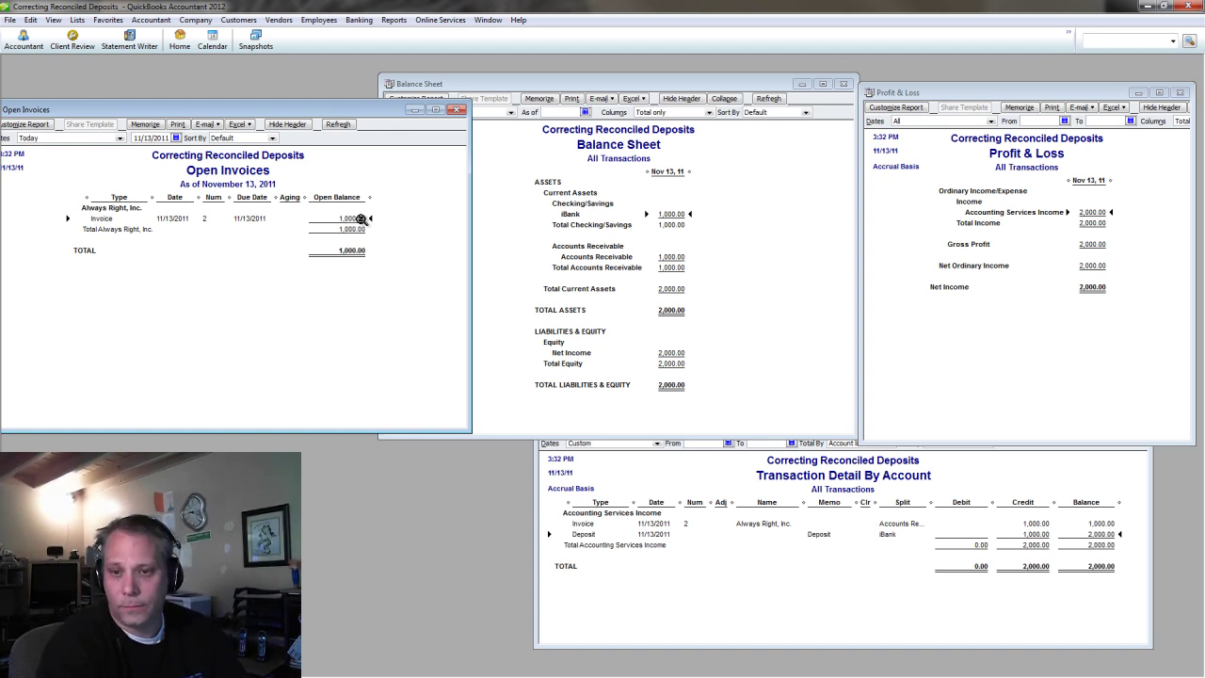
click(1015, 525)
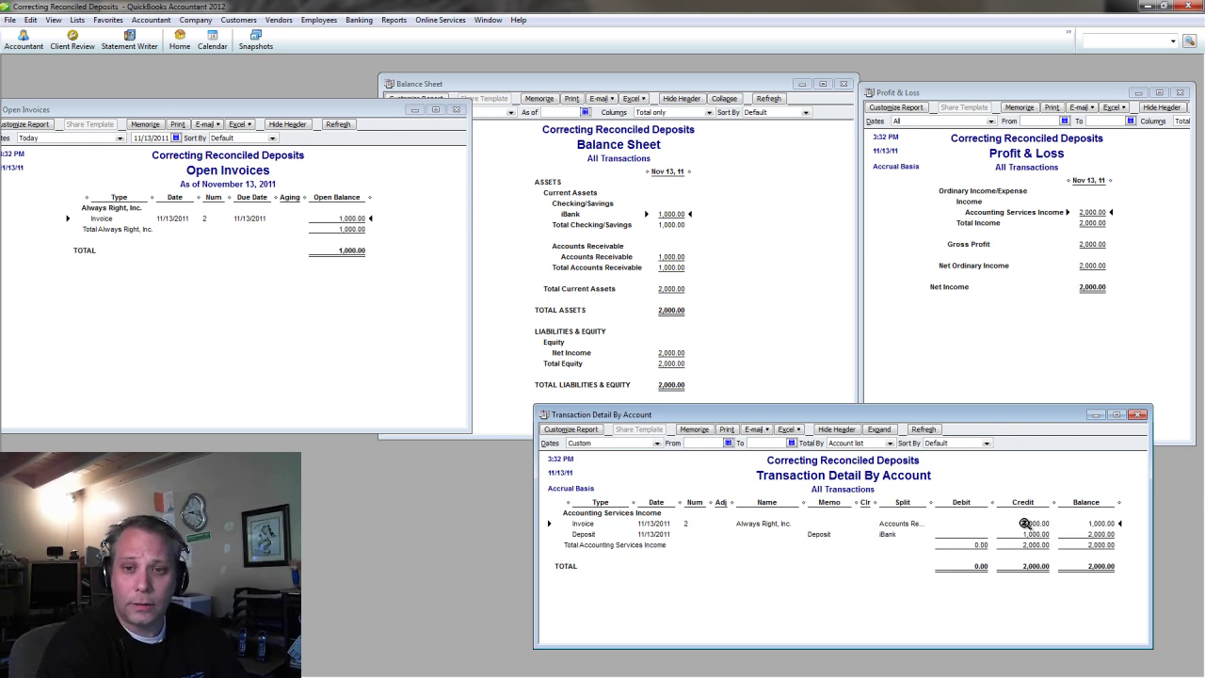
drag(278, 111, 301, 86)
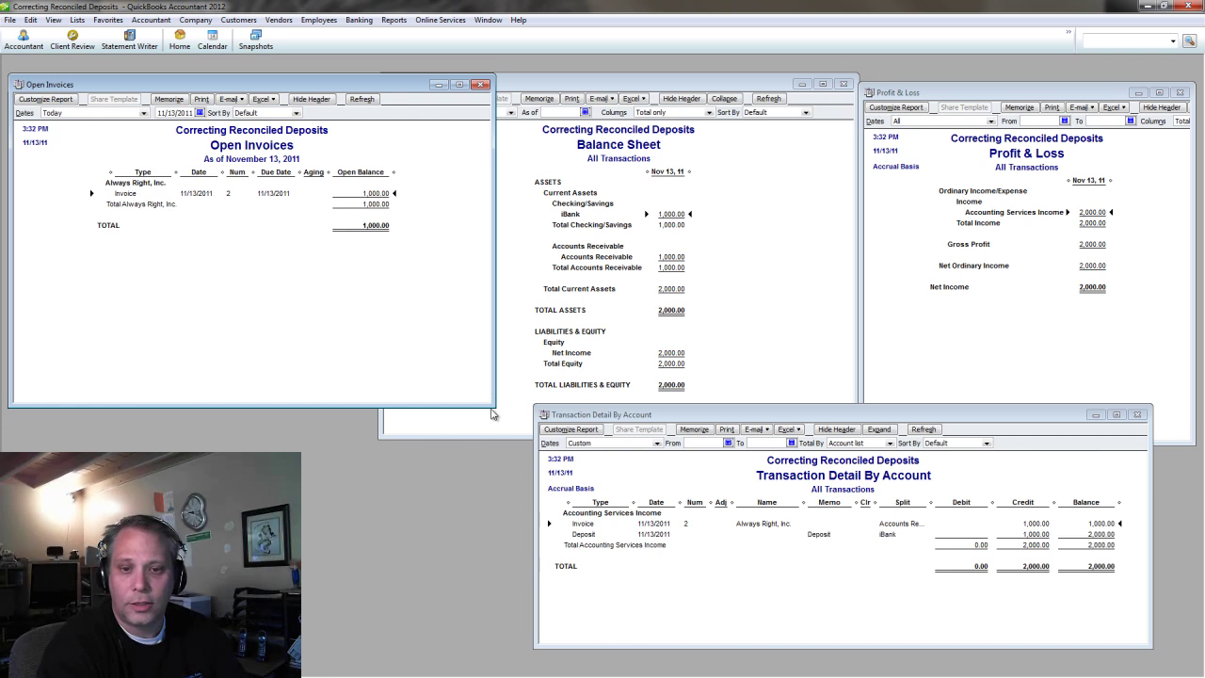
drag(491, 408, 433, 532)
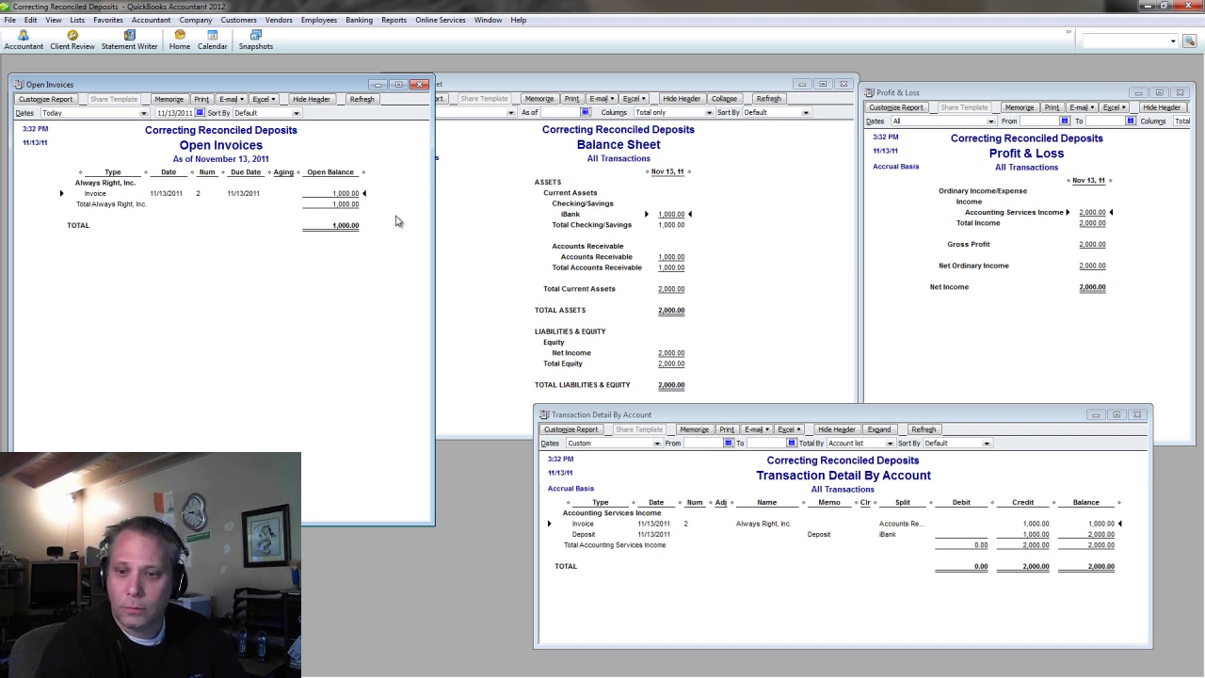
Open the iBank register from the Chart of Accounts and select the 1,000.00 deposit.
click(77, 20)
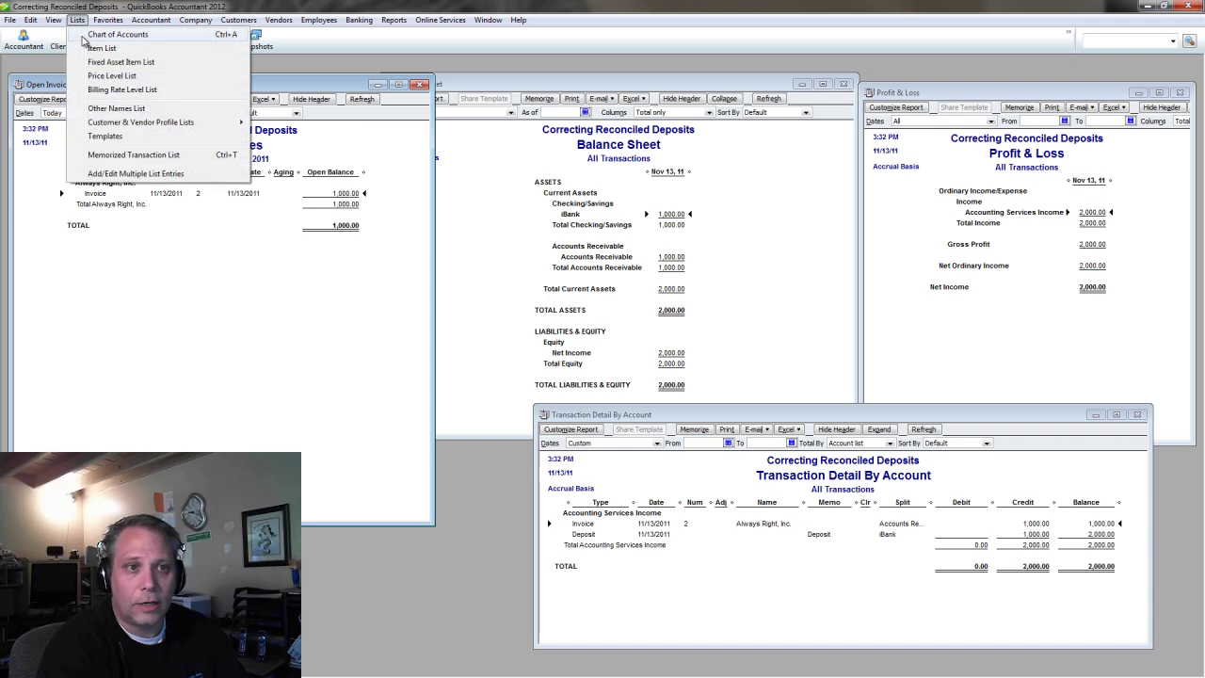
click(94, 32)
double_click(170, 174)
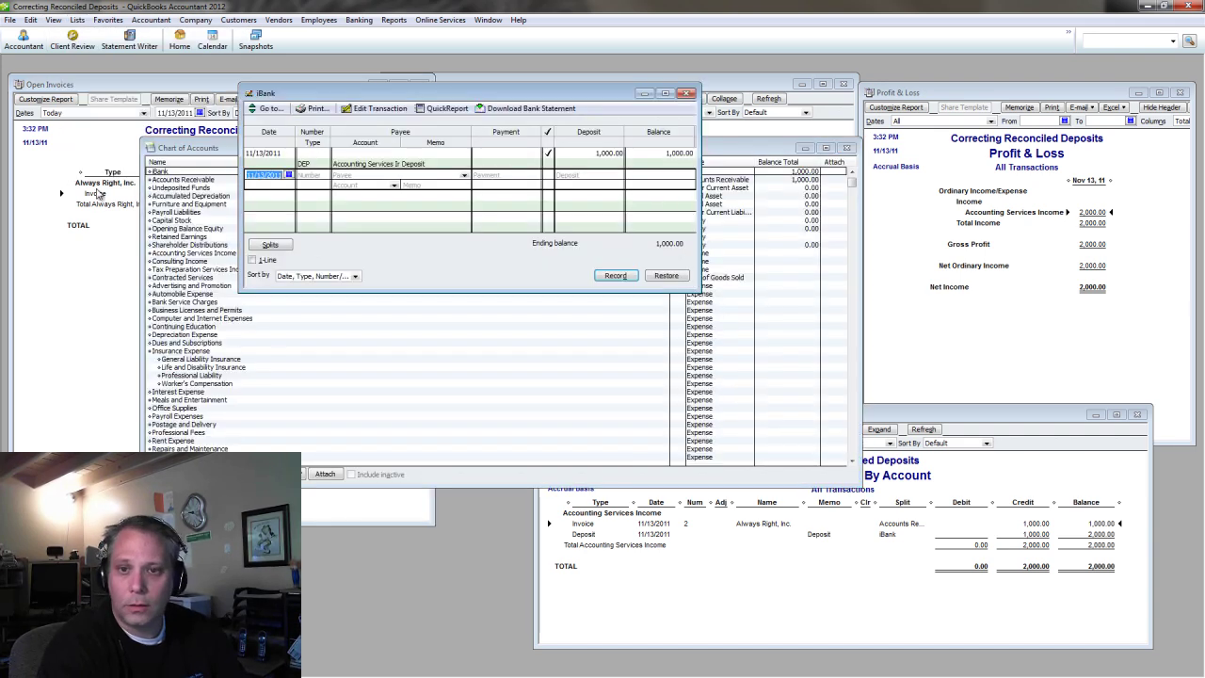
click(605, 154)
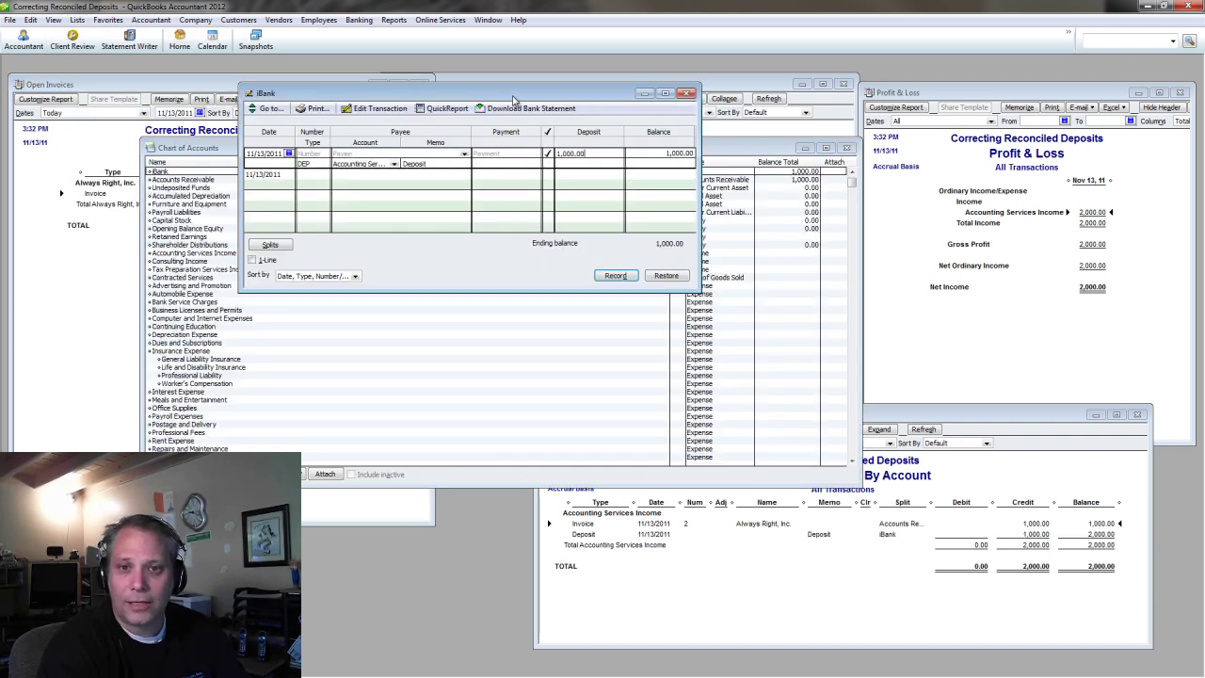
drag(513, 98, 810, 86)
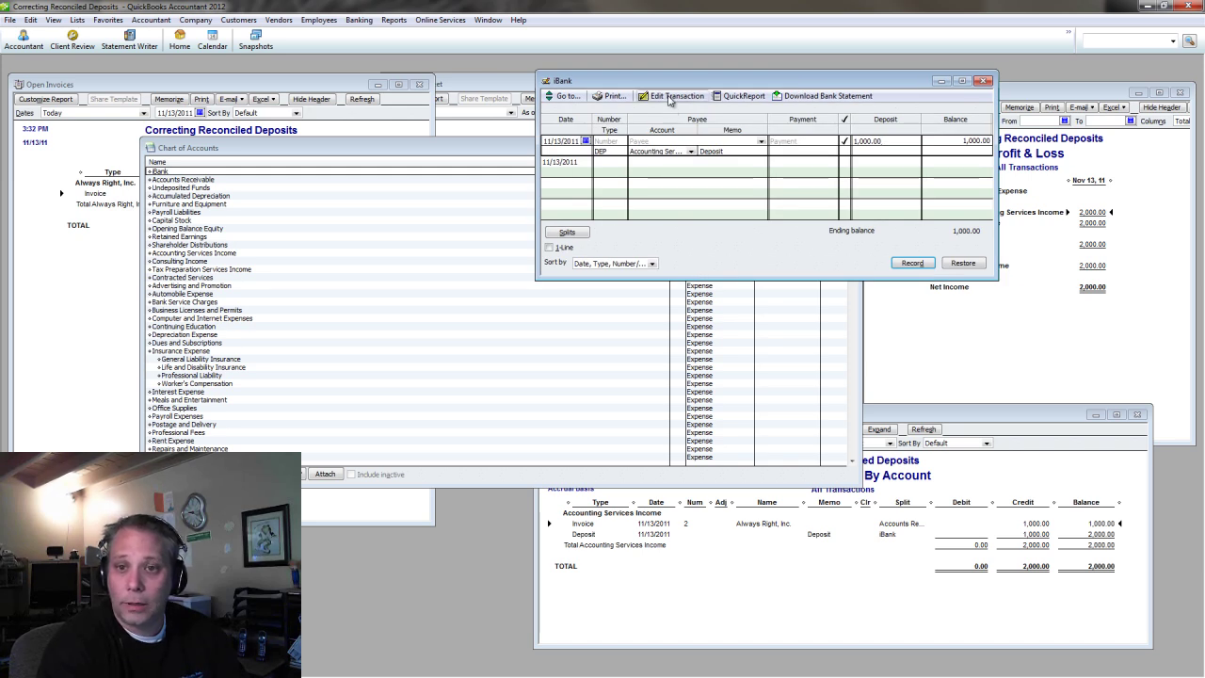
Open the reconciled deposit and start editing its Accounting Services Income line.
click(669, 96)
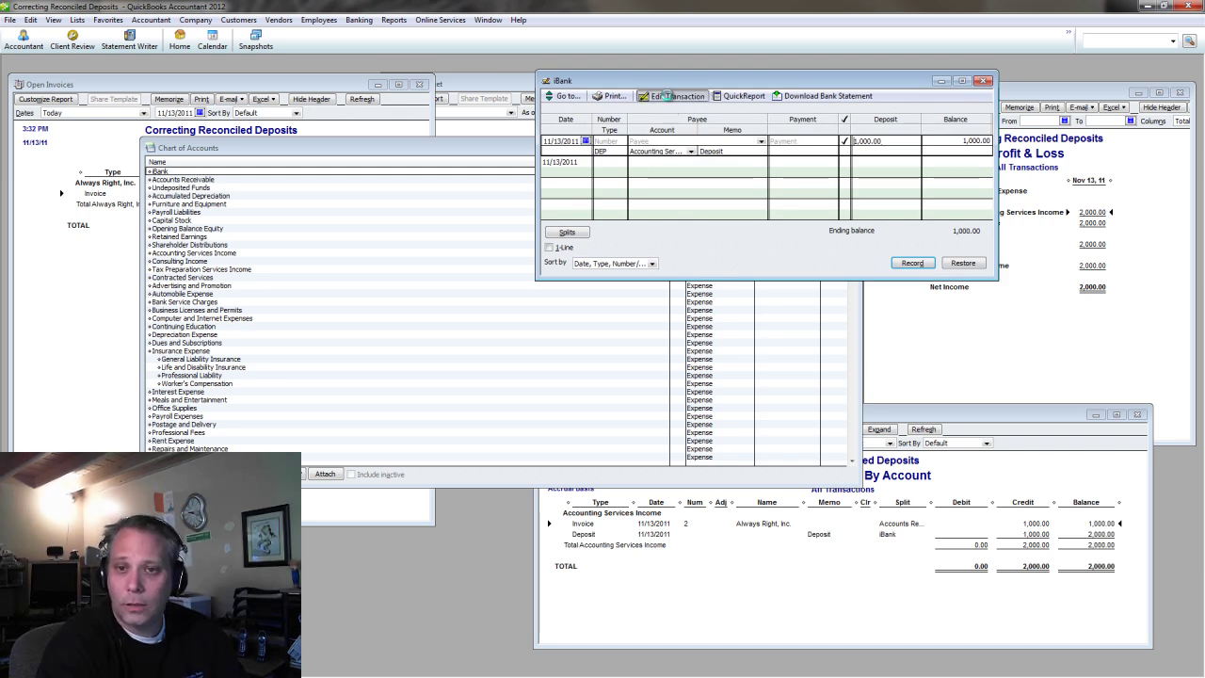
drag(506, 207, 661, 287)
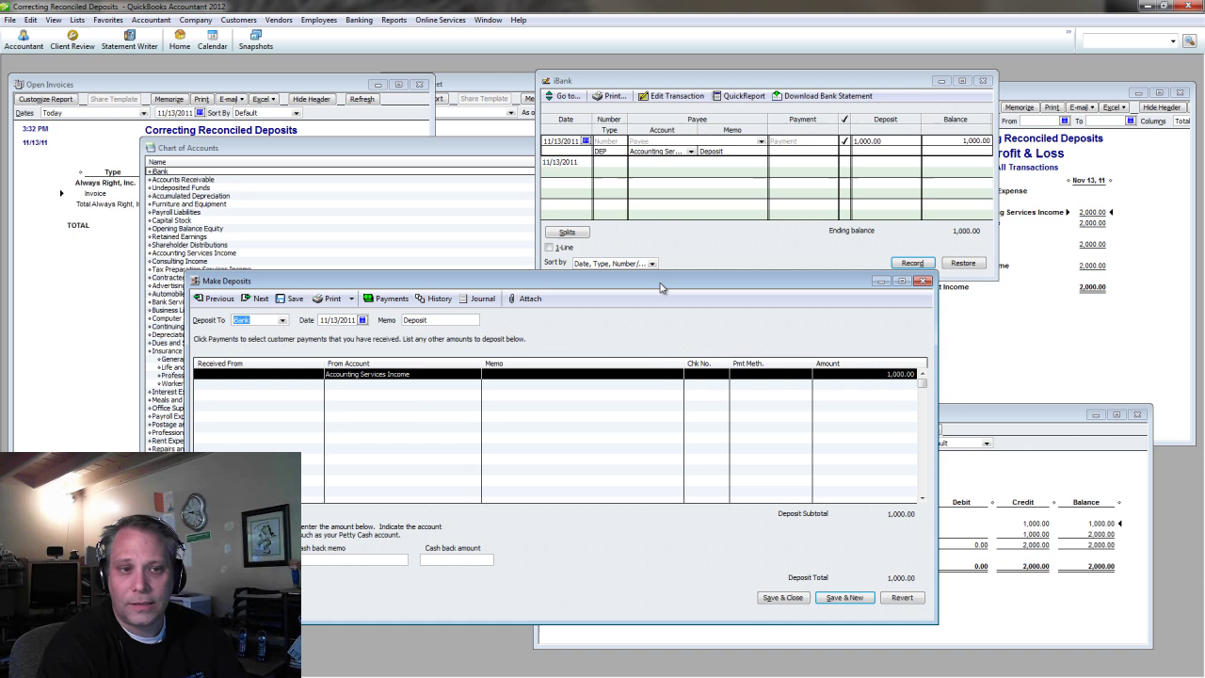
click(88, 228)
click(579, 292)
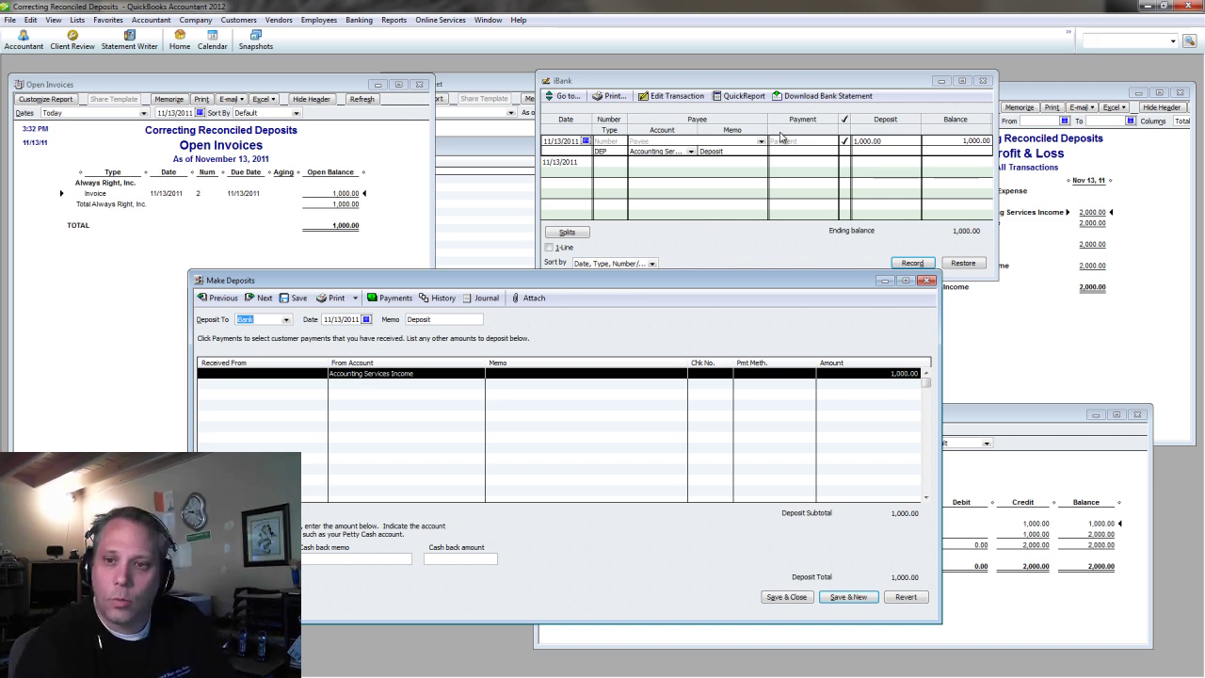
click(531, 377)
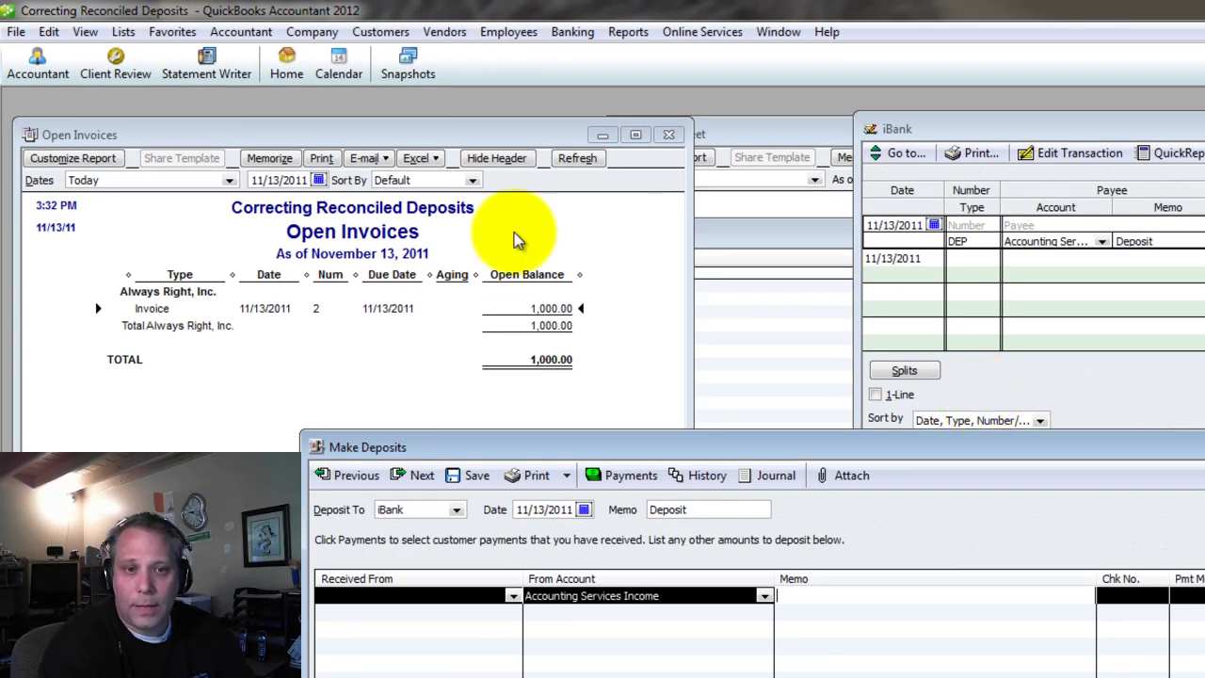
click(542, 309)
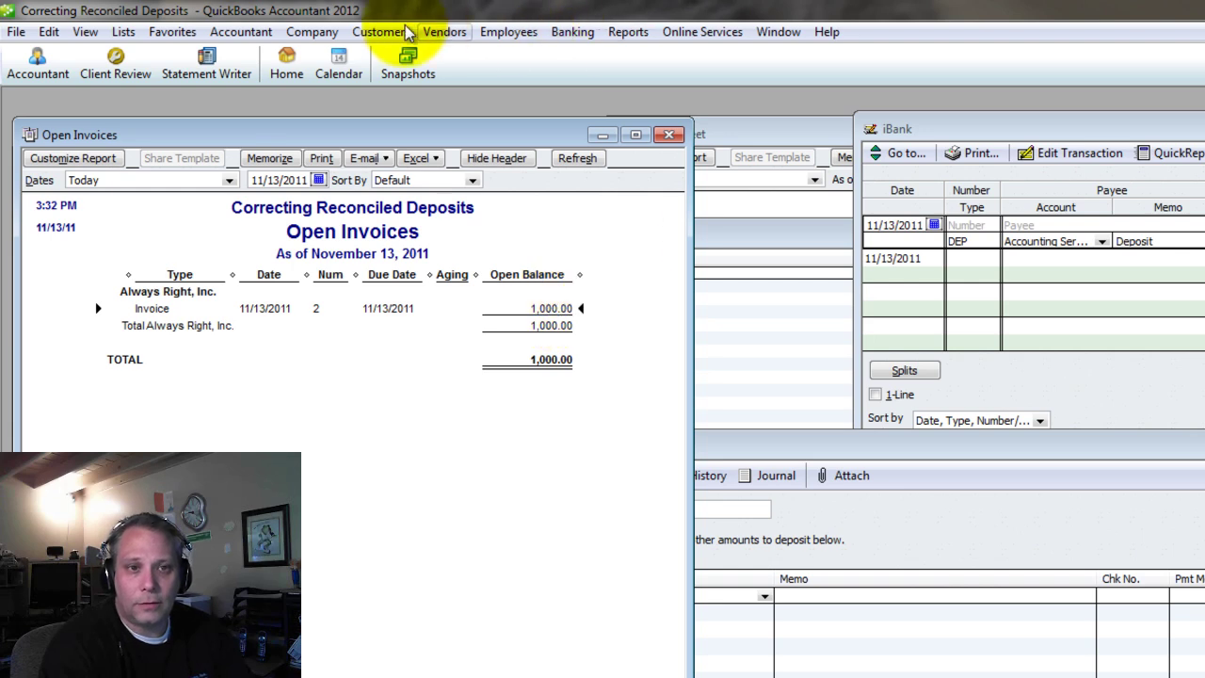
Record a 1,000.00 payment from Always Right, Inc. applied to invoice 2 and save it.
click(367, 34)
click(414, 285)
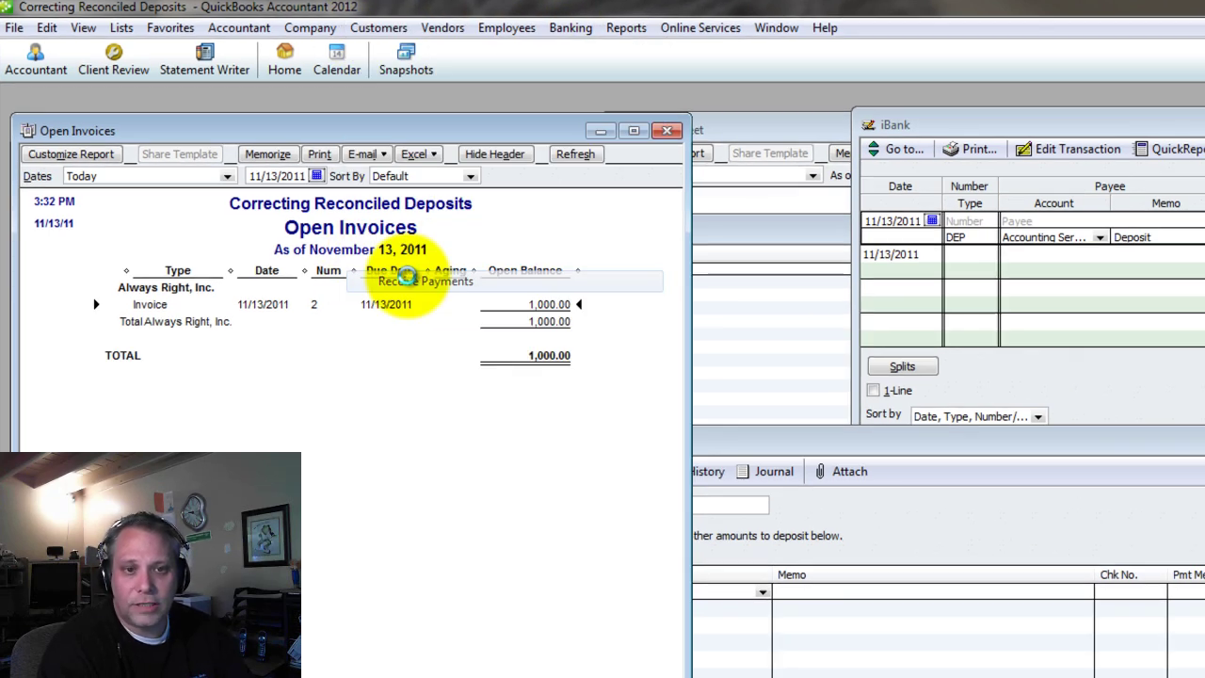
text(al)
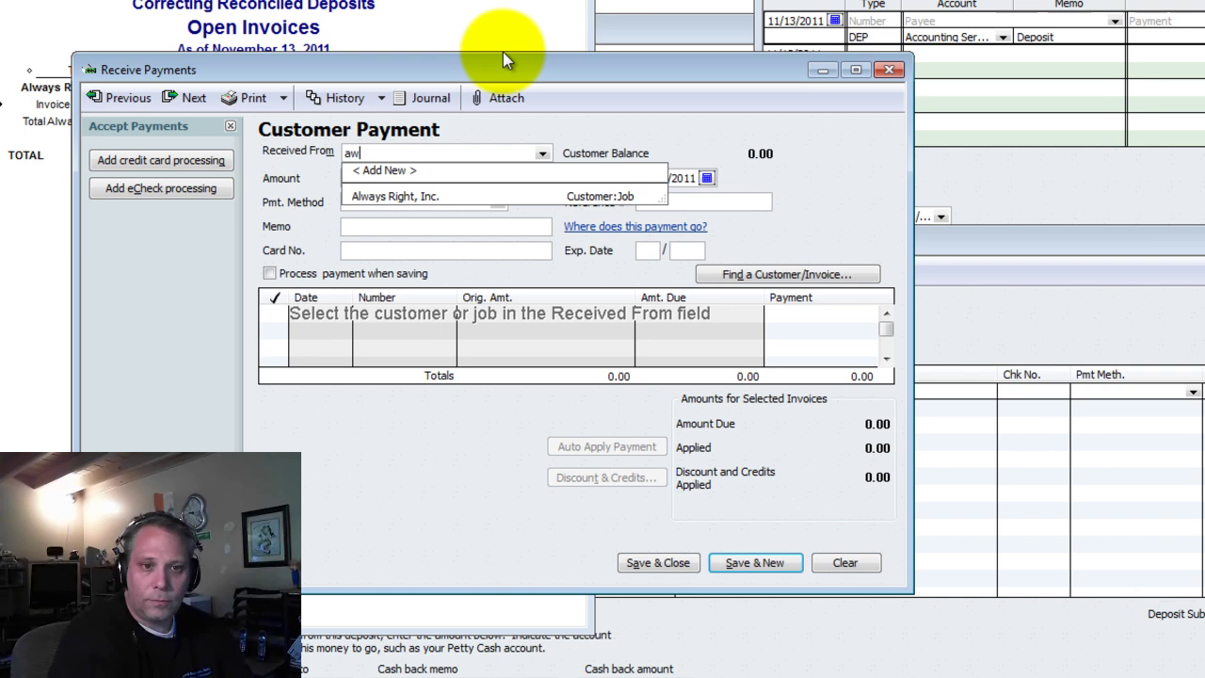
key(Down)
key(Tab)
text(1)
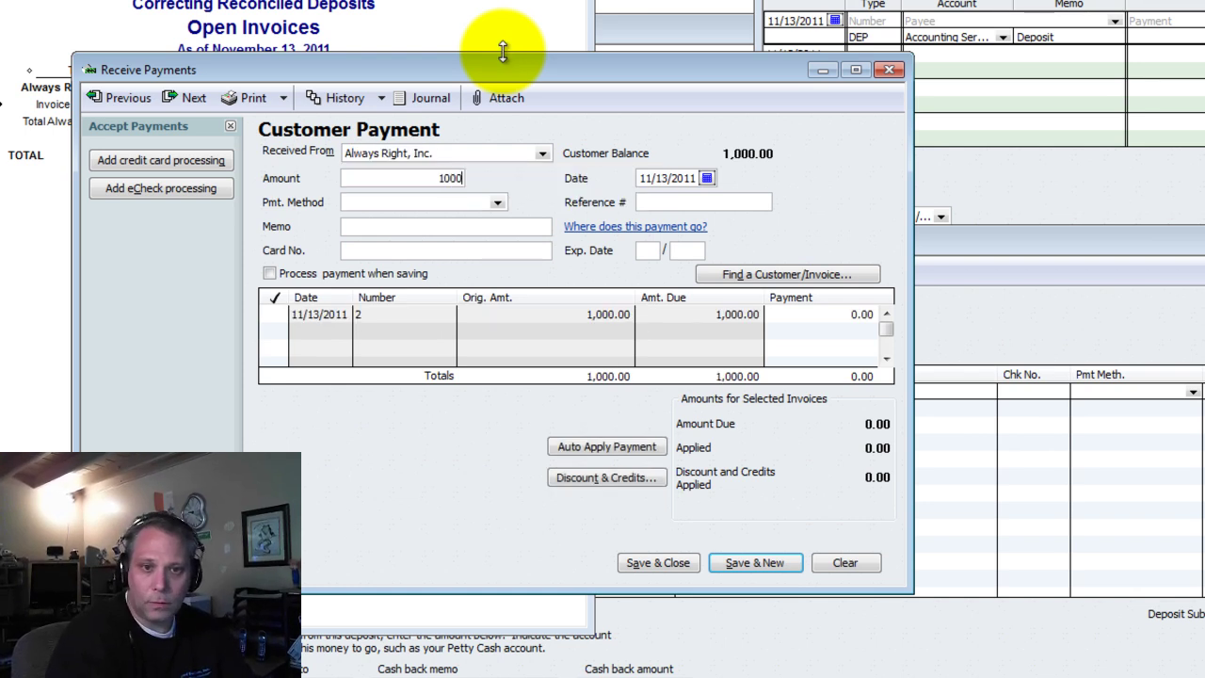
key(Tab)
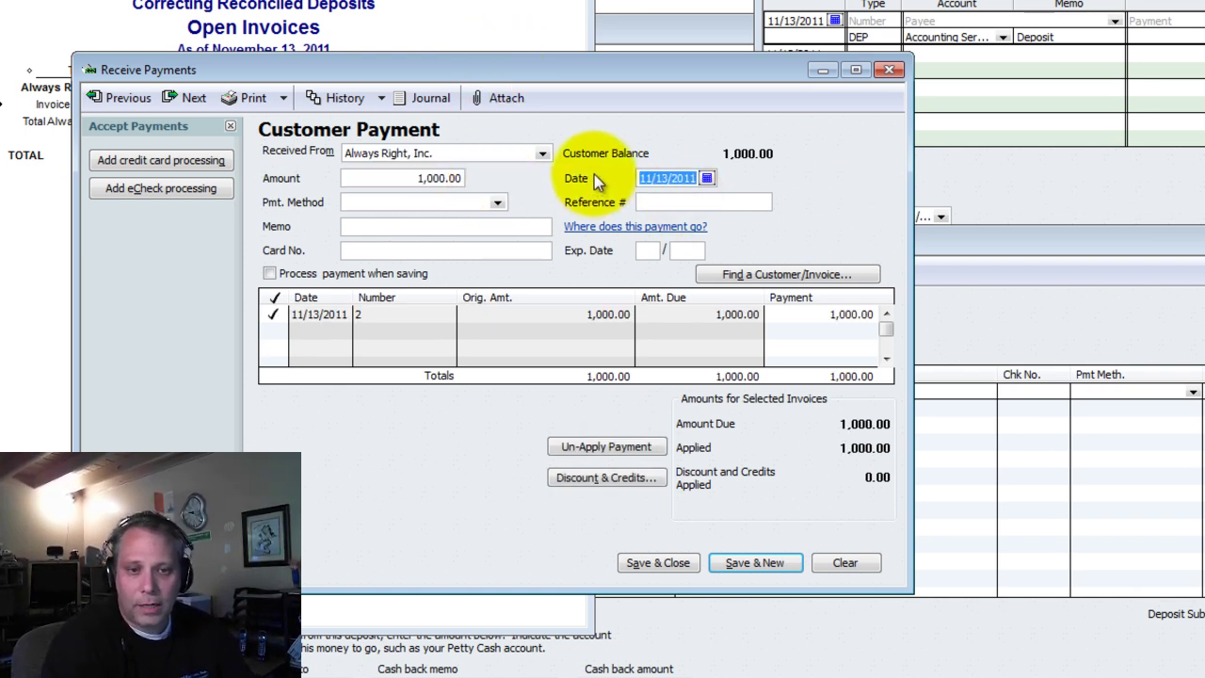
click(662, 569)
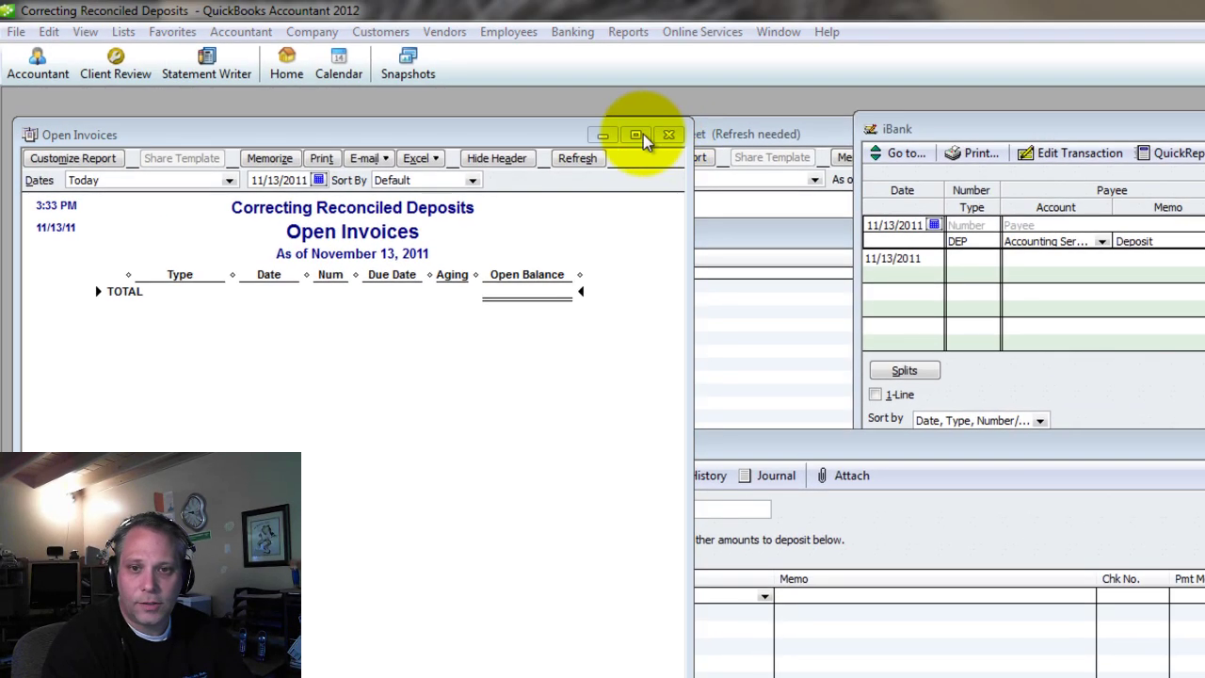
Close the Open Invoices report without memorizing it, suppressing the prompt in future.
click(668, 135)
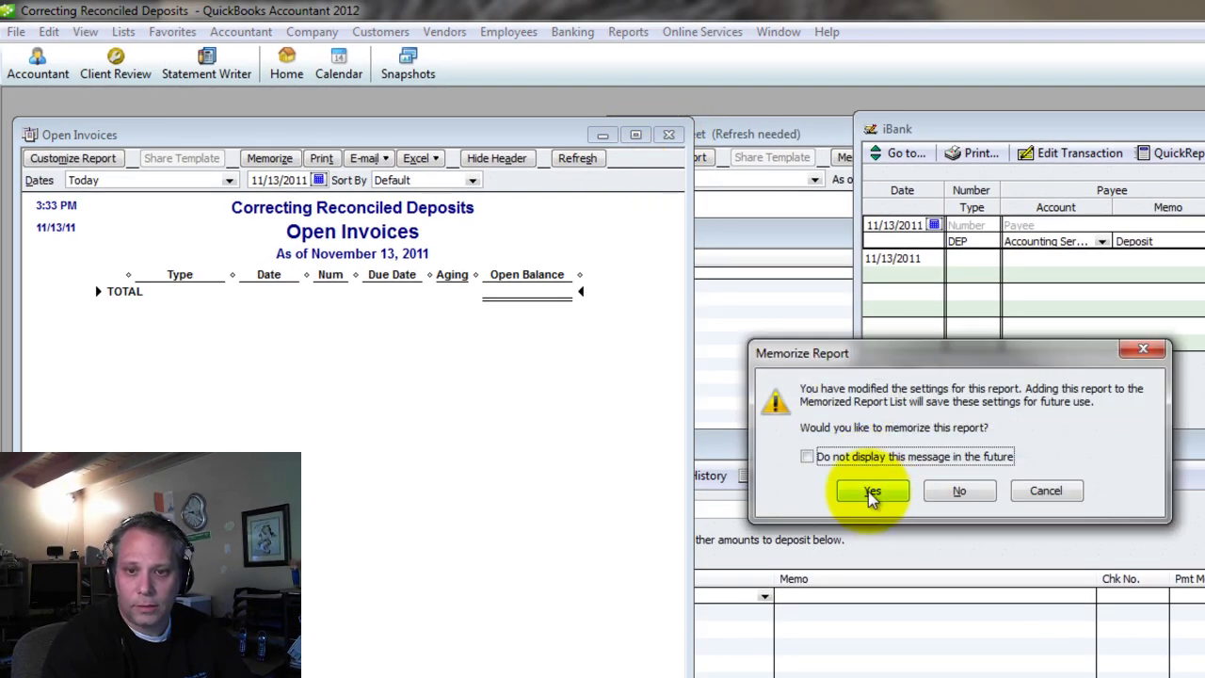
click(848, 458)
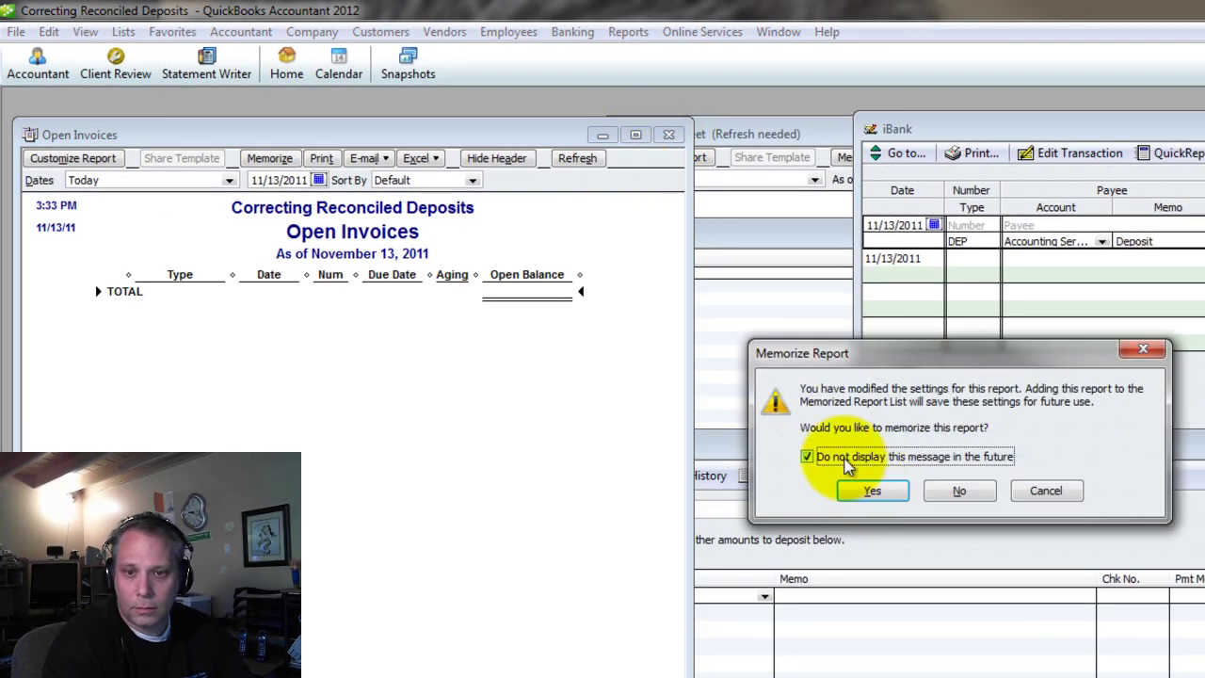
click(959, 490)
click(720, 236)
Refresh the Balance Sheet and review the Undeposited Funds balance.
key(Escape)
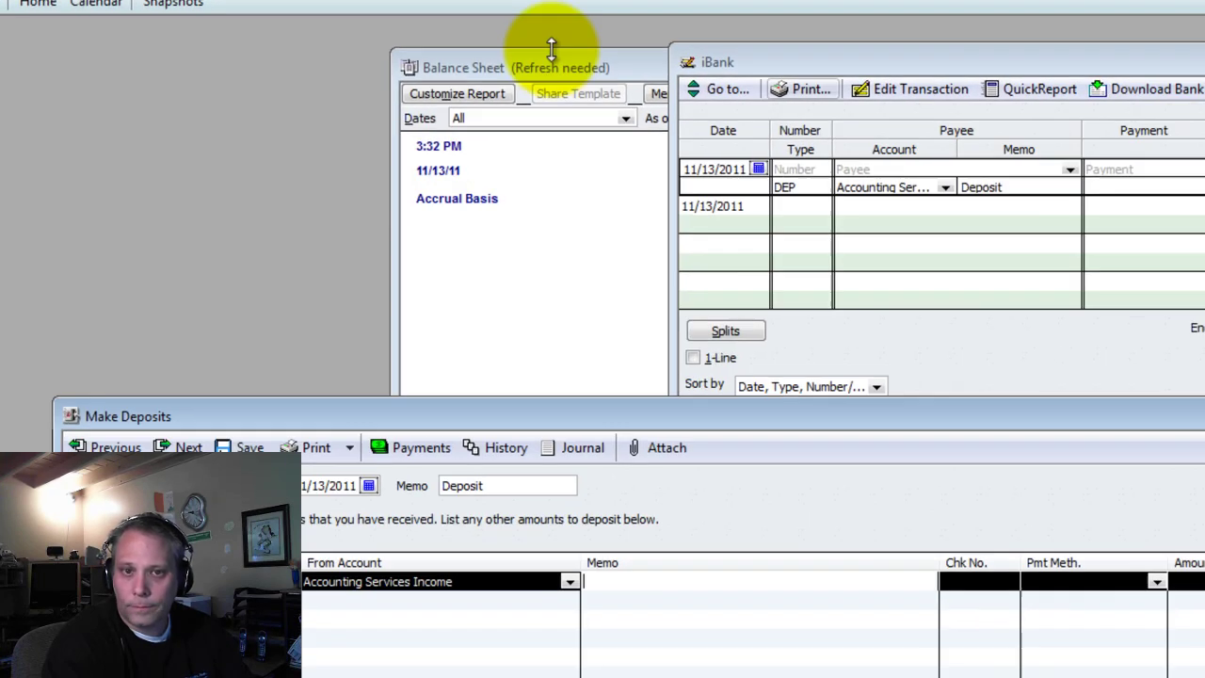
click(702, 133)
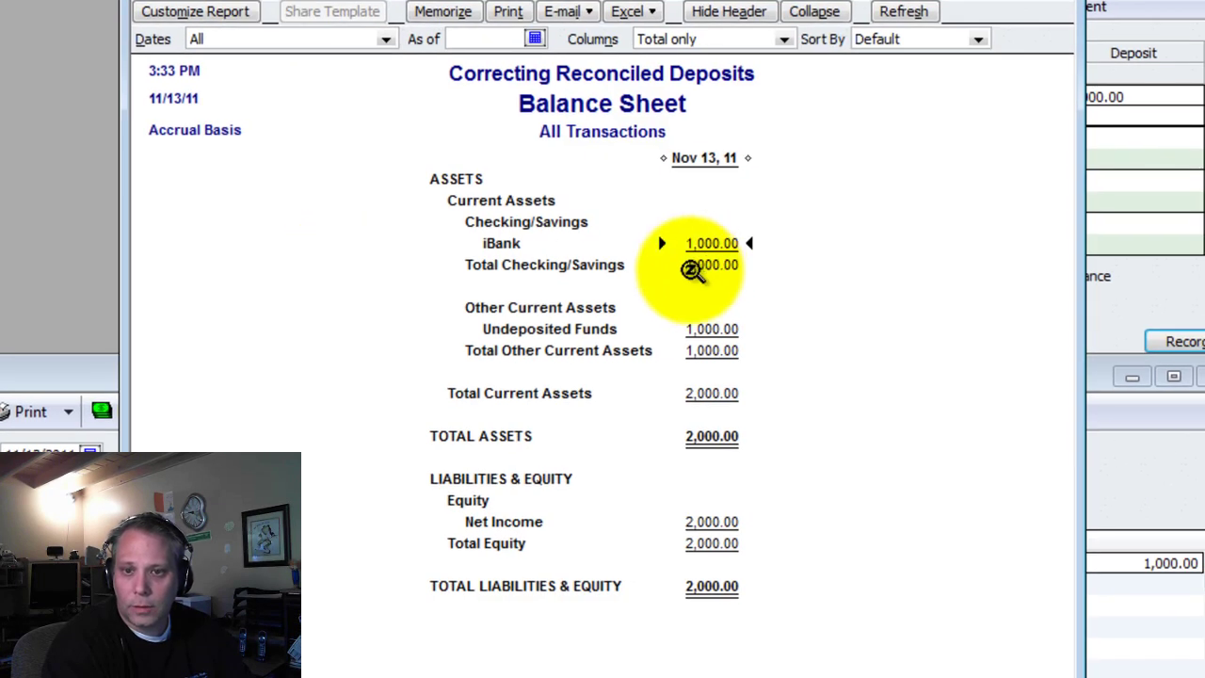
click(718, 329)
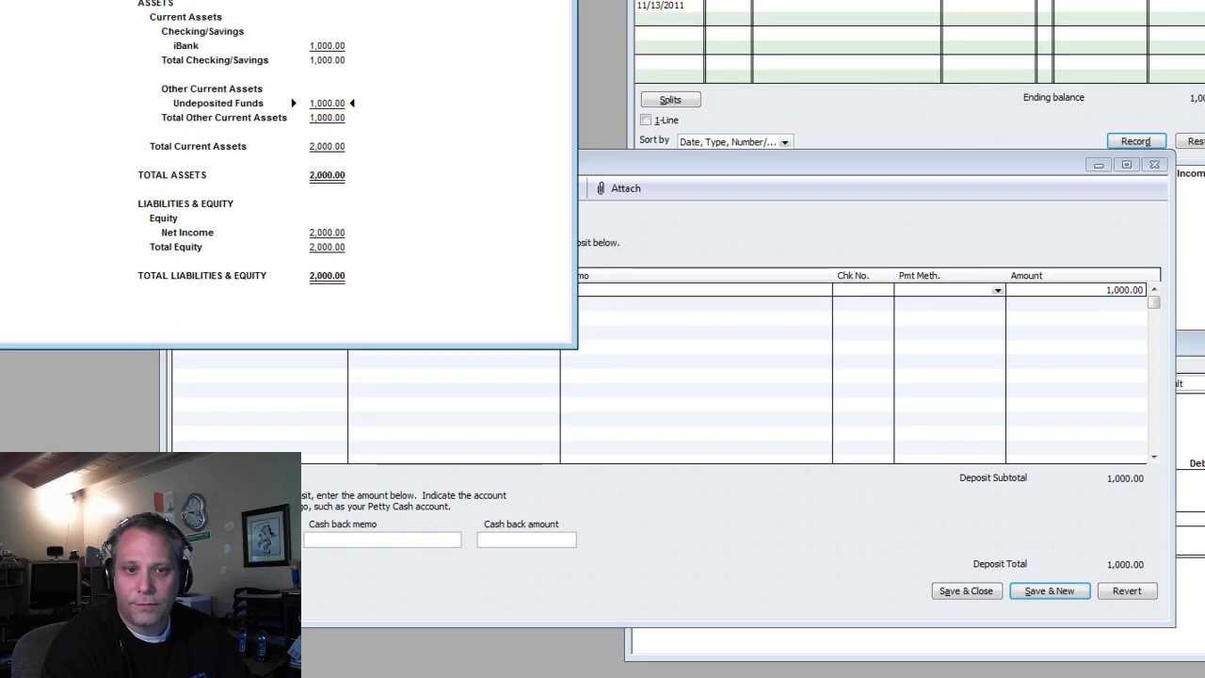
click(688, 201)
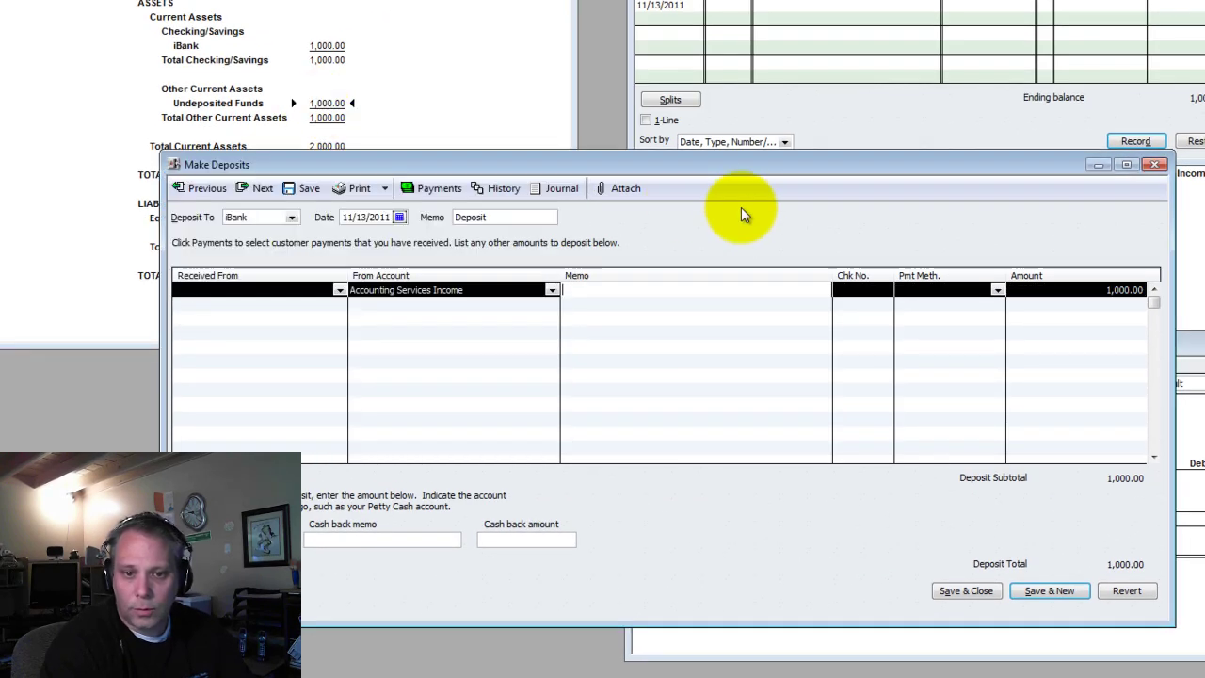
Add Always Right, Inc.'s payment to the deposit and select the Accounting Services Income line for deletion.
click(432, 189)
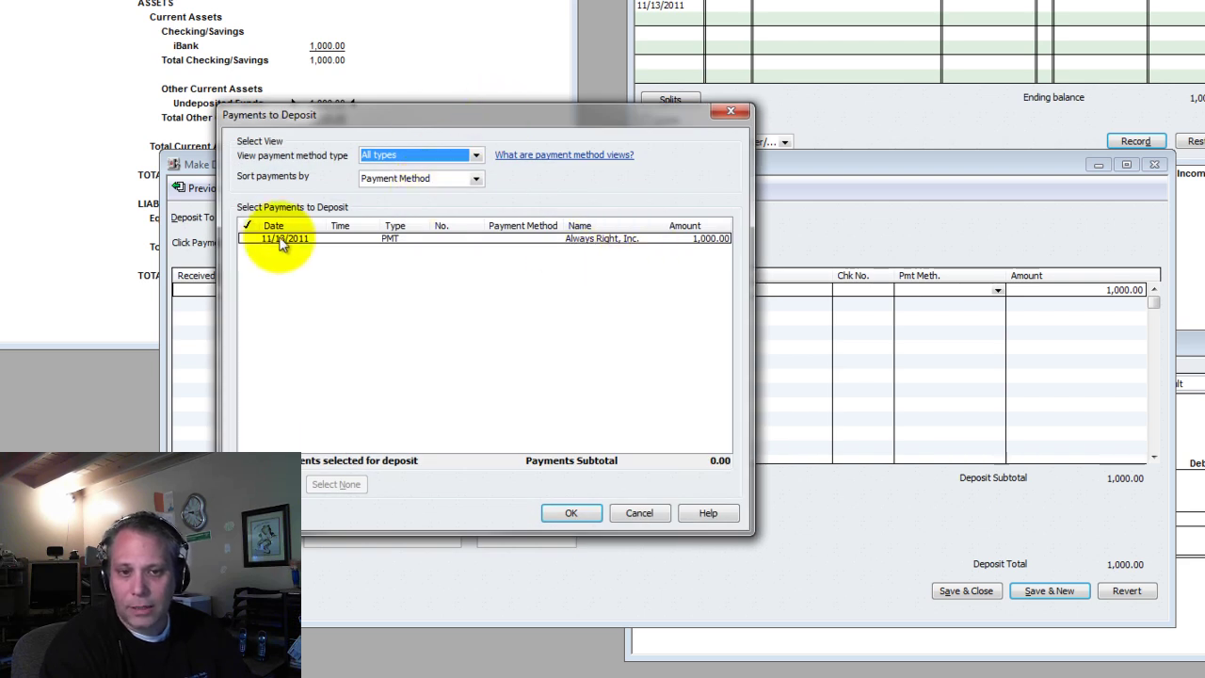
click(278, 240)
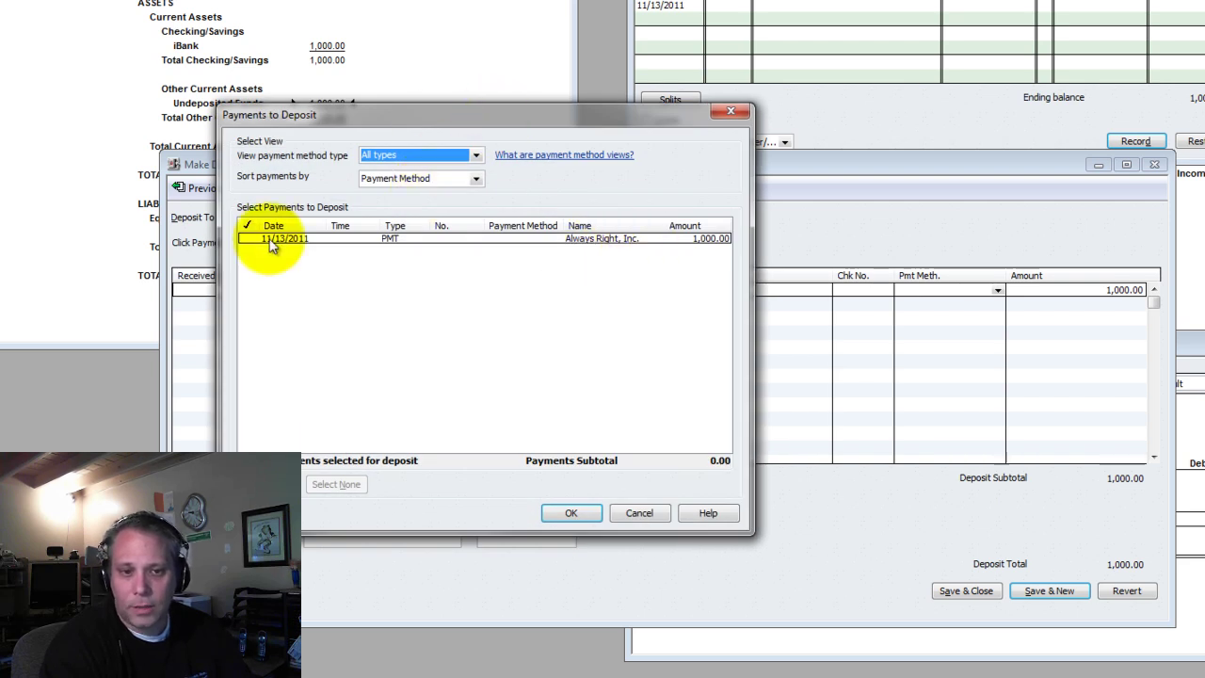
click(571, 513)
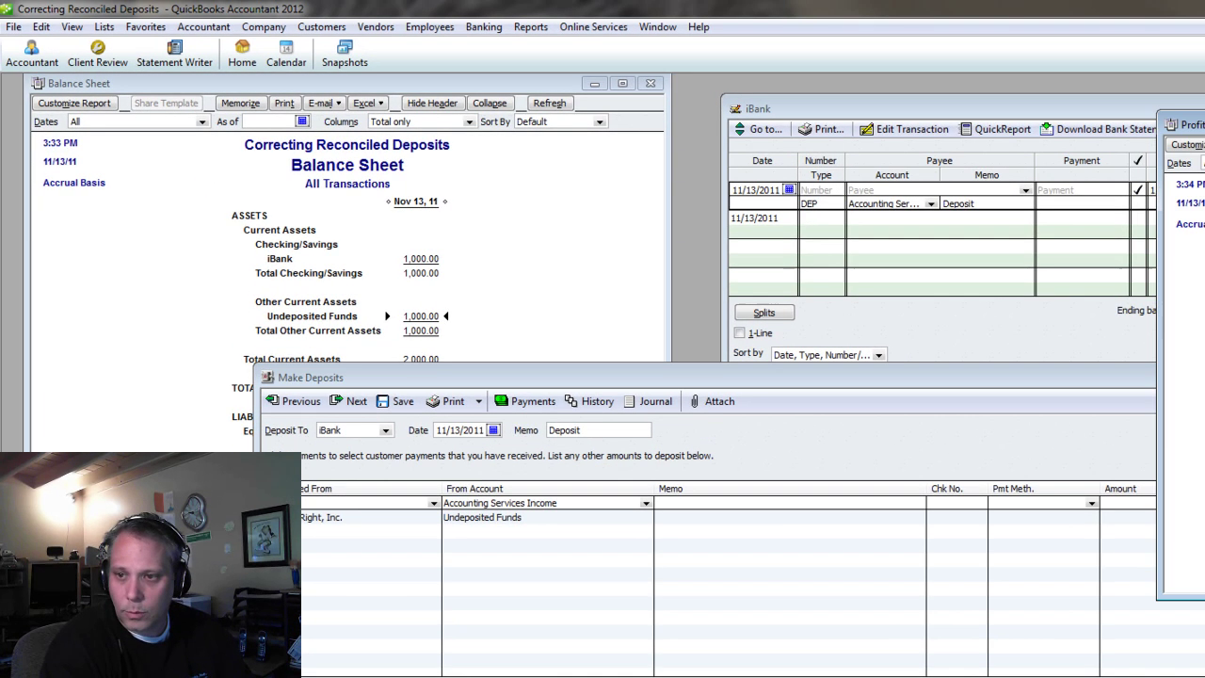
click(586, 501)
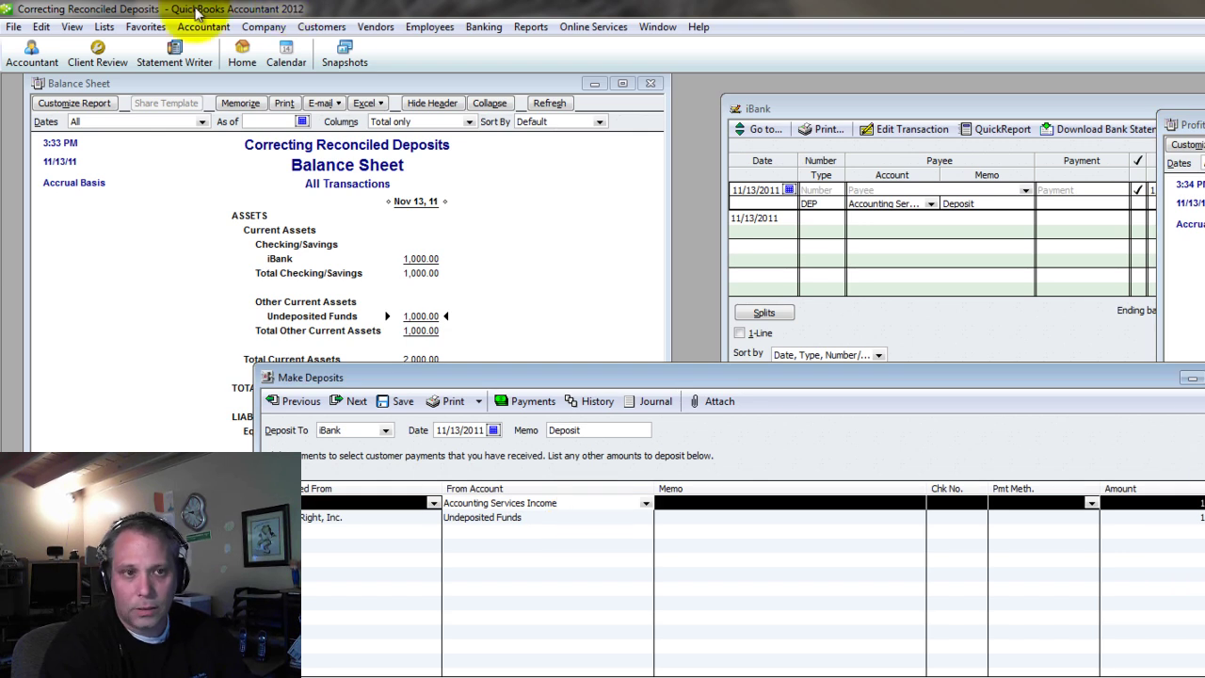
click(37, 28)
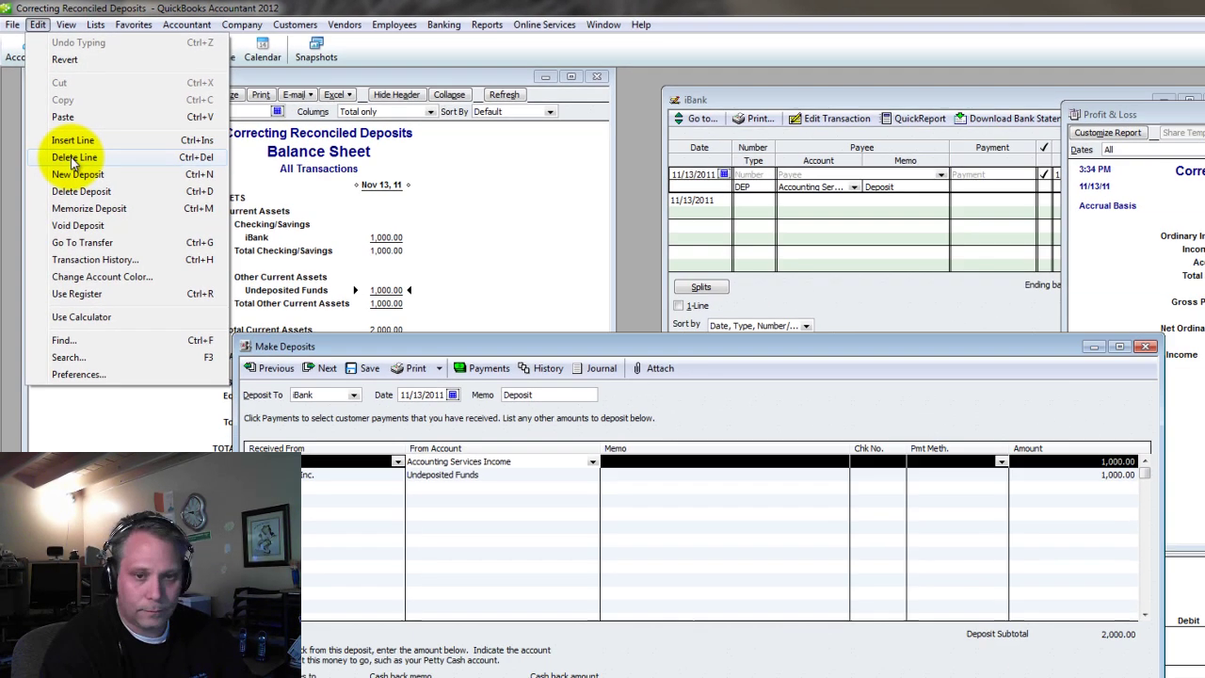
Delete the Accounting Services Income line, verify the 1,000.00 Undeposited Funds line, and save the deposit.
click(74, 158)
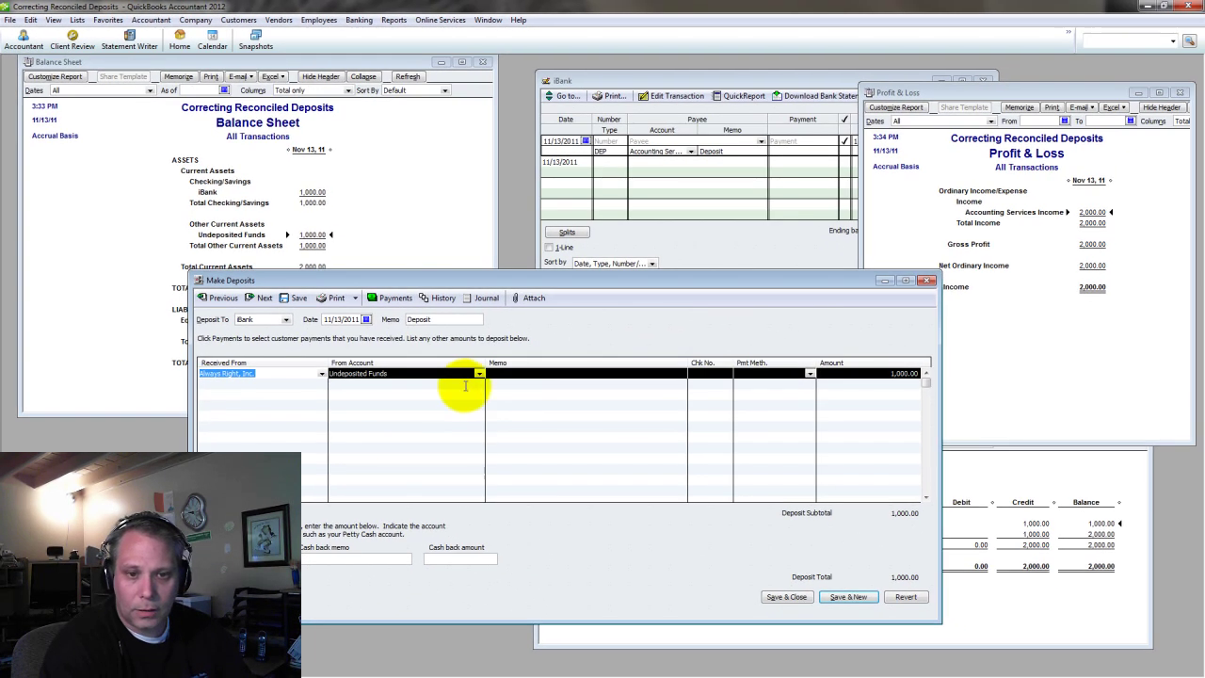
click(894, 373)
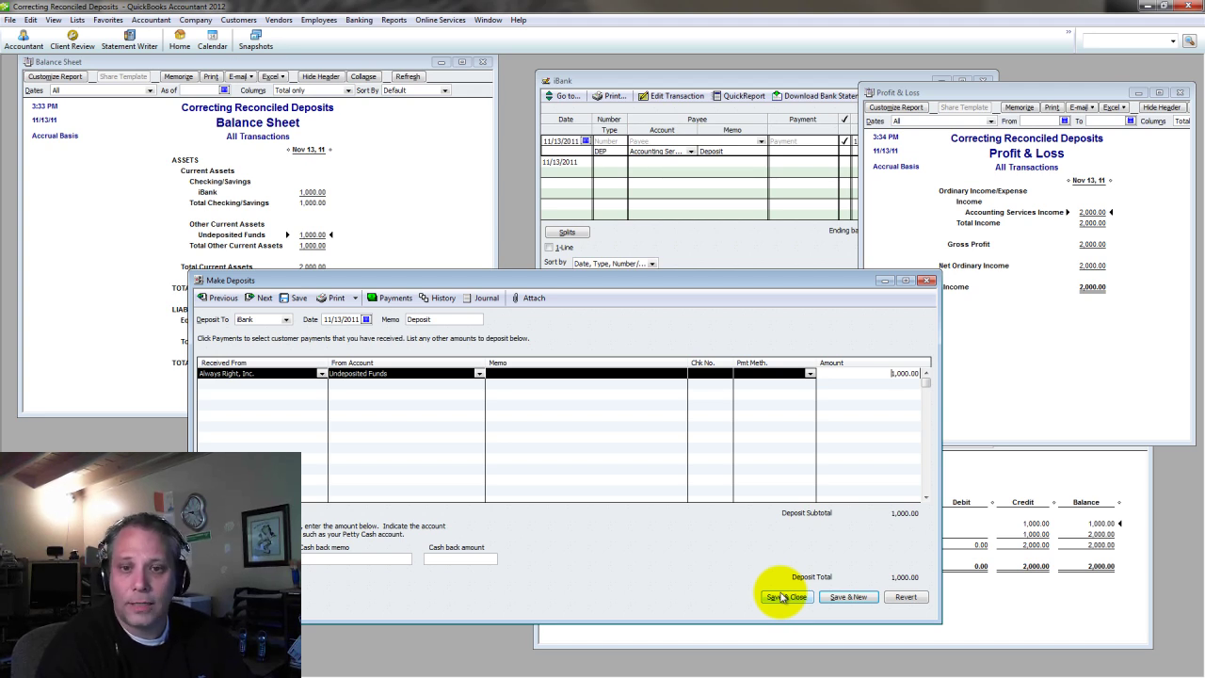
click(396, 373)
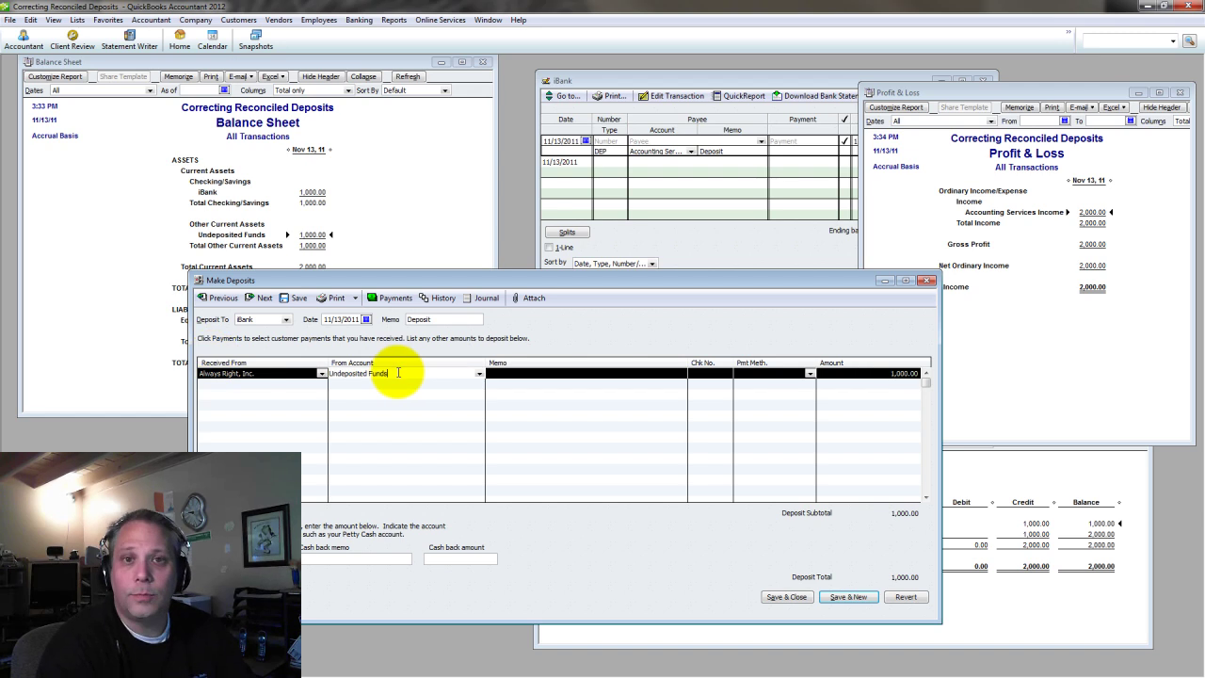
click(787, 597)
Confirm changing the reconciled deposit and refresh the Balance Sheet and Transaction Detail By Account reports.
click(546, 209)
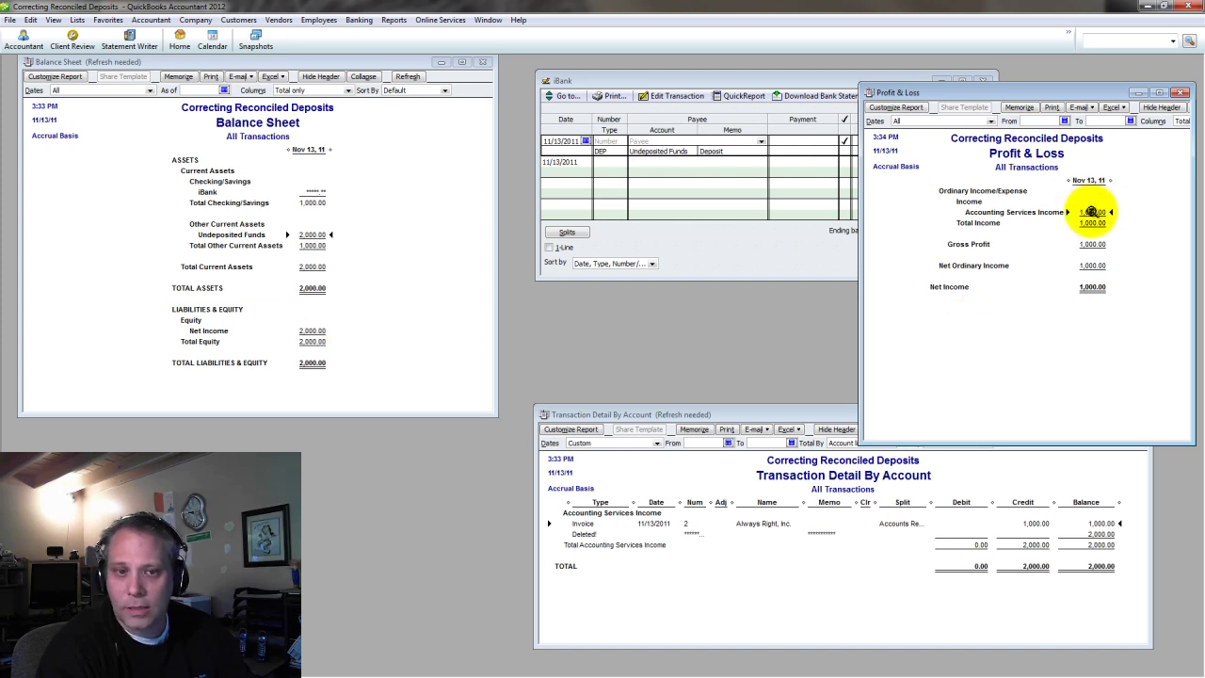
click(382, 258)
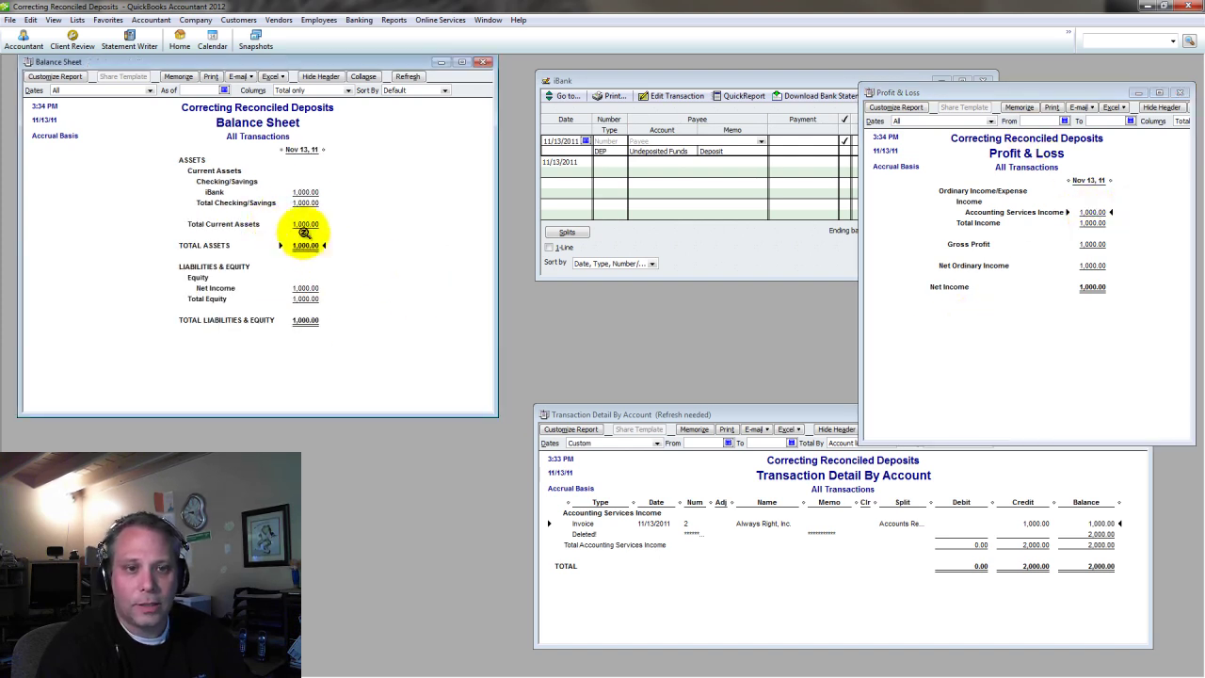
click(603, 575)
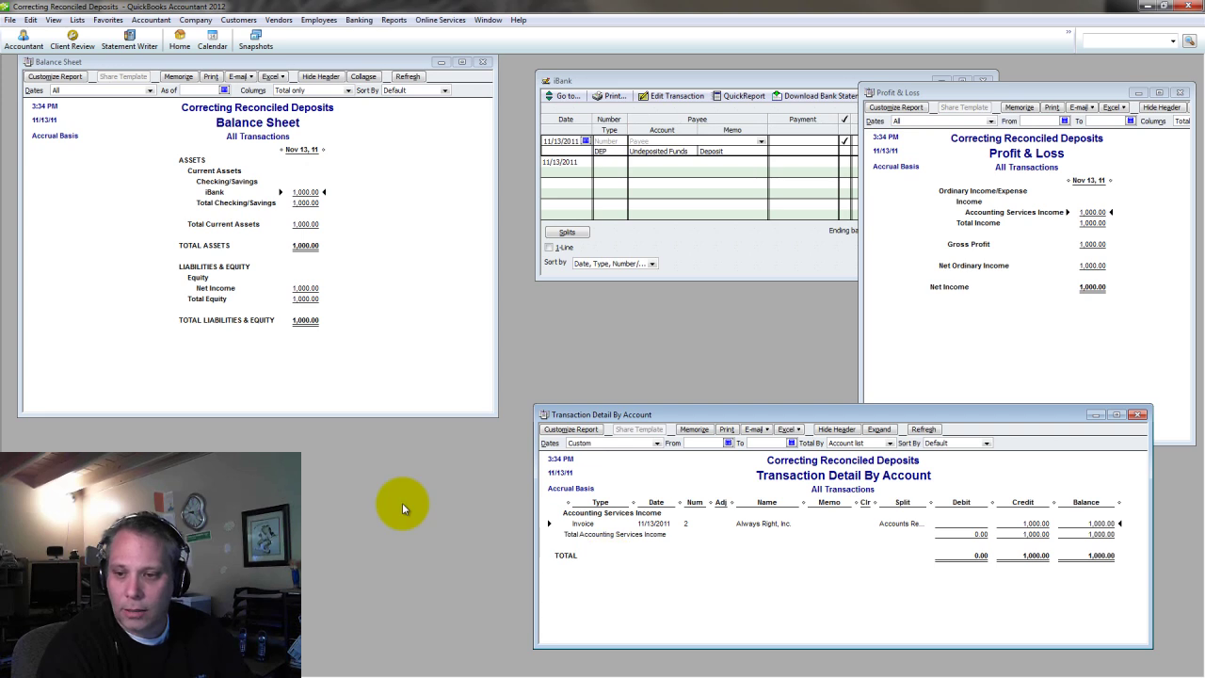
Close the Transaction Detail, Profit & Loss, and Balance Sheet reports and the iBank register.
click(1138, 414)
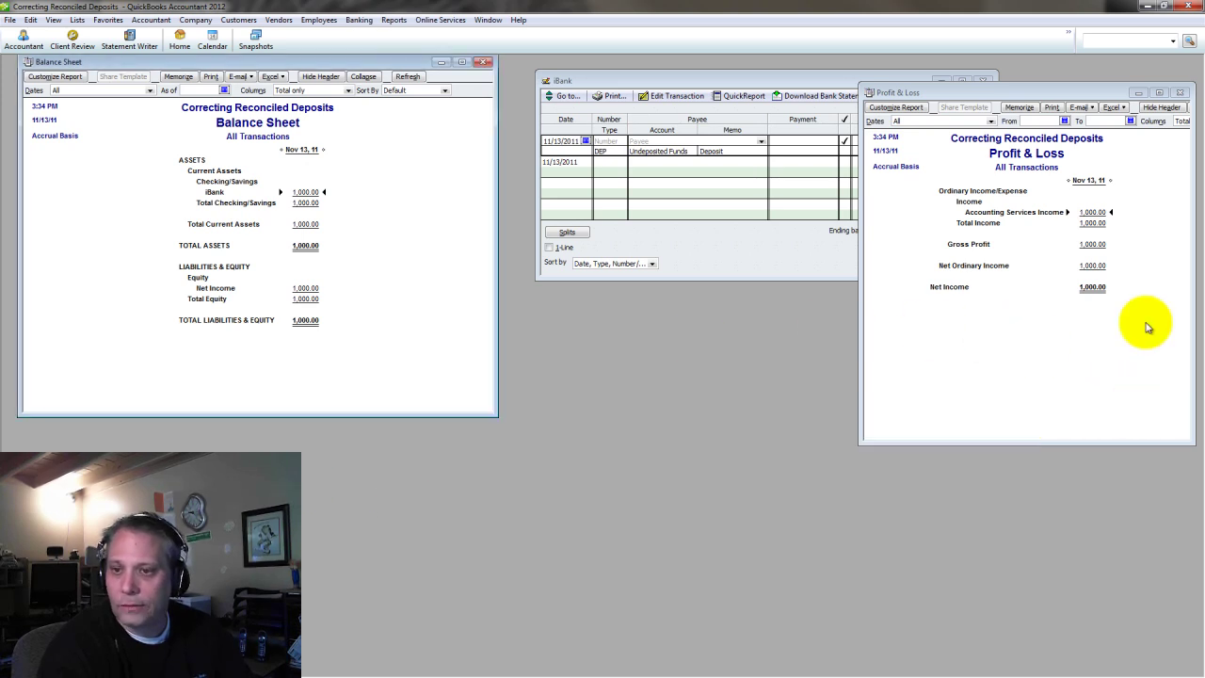
click(1180, 92)
click(483, 62)
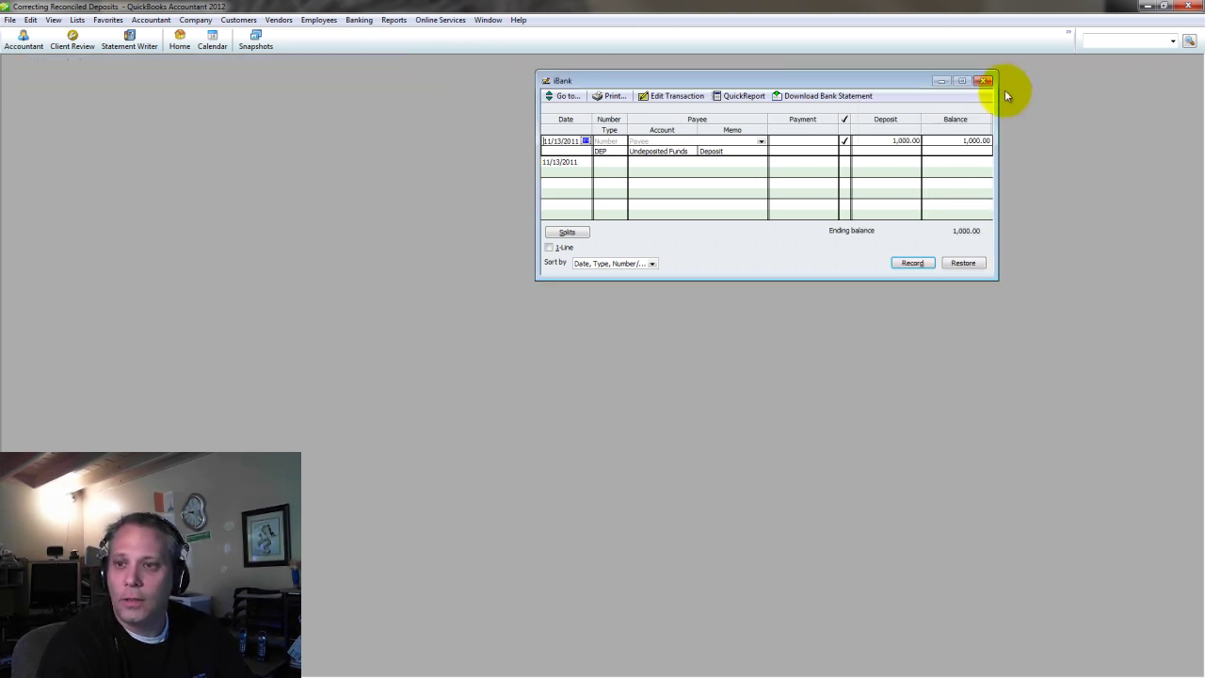
click(984, 81)
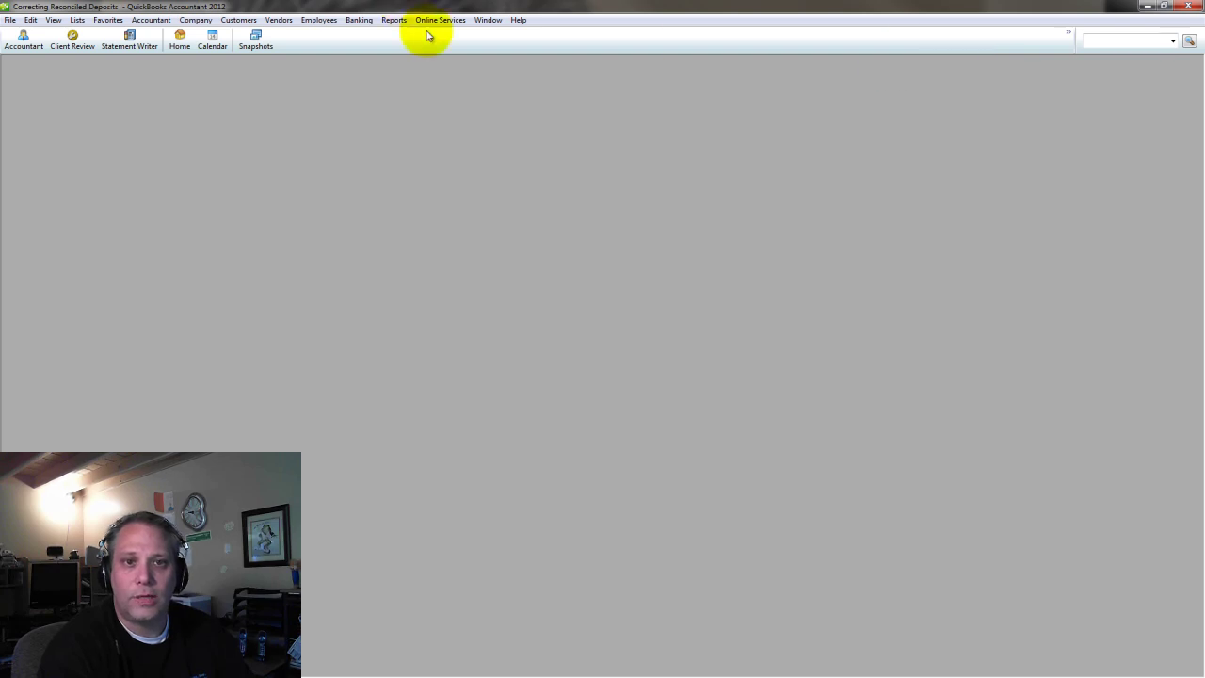